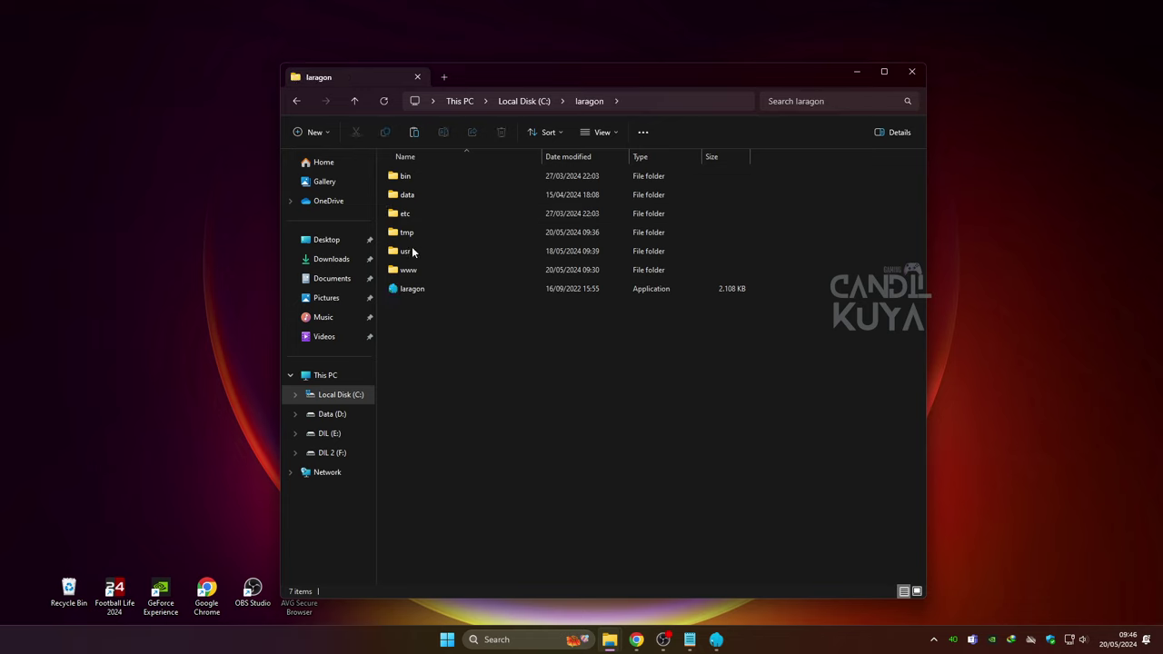
Check the simpesa folder in C:\laragon\www, leaving its name unchanged, then bring up phpMyAdmin's Databases page
double_click(408, 270)
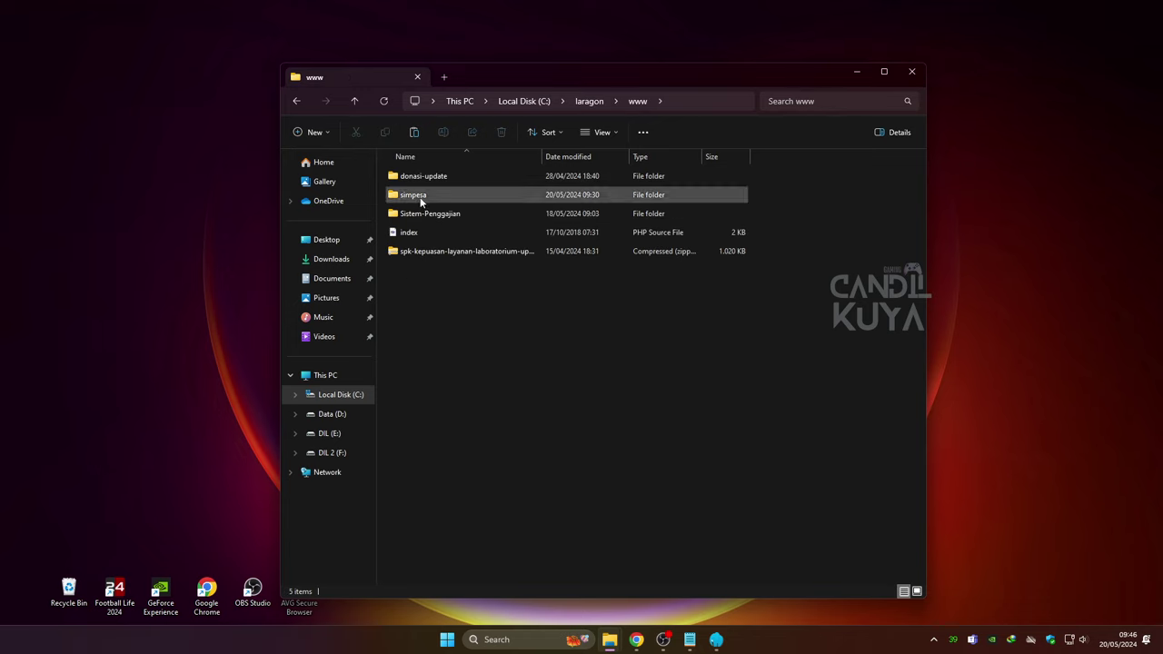
left_click(418, 200)
right_click(421, 203)
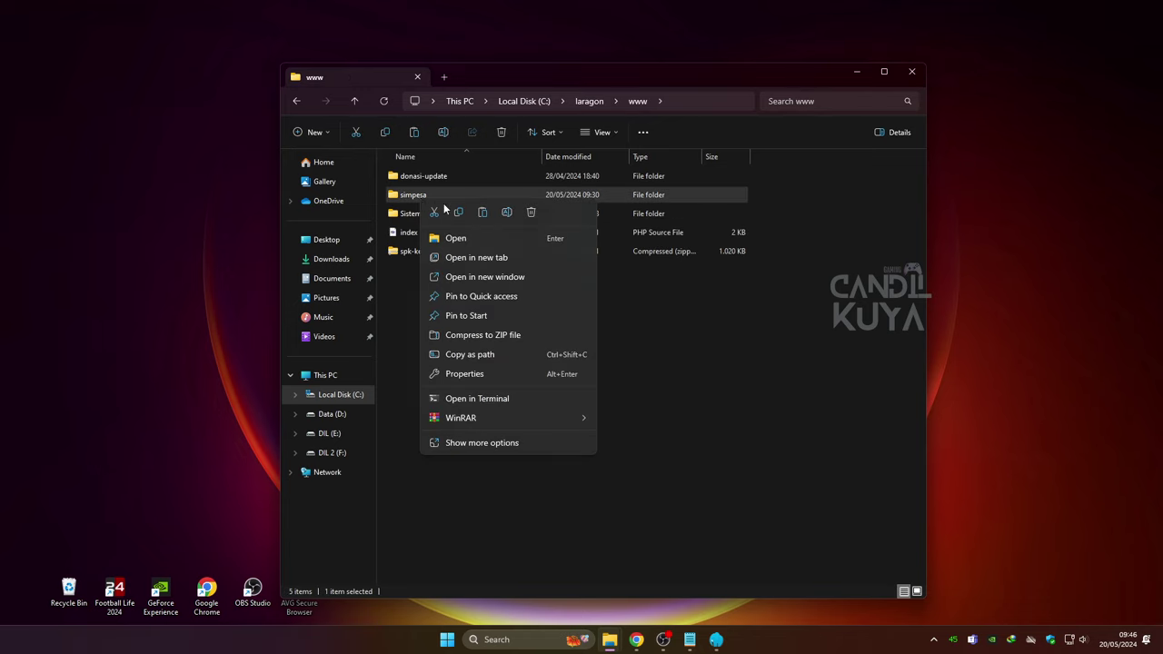
left_click(508, 213)
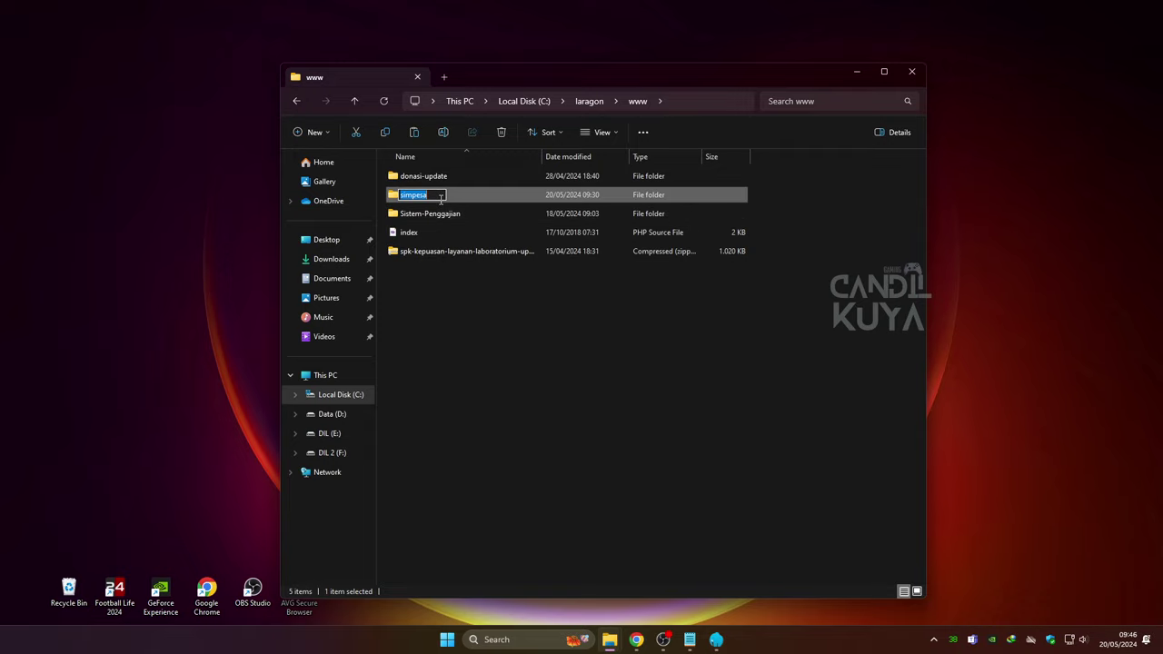
left_click(467, 332)
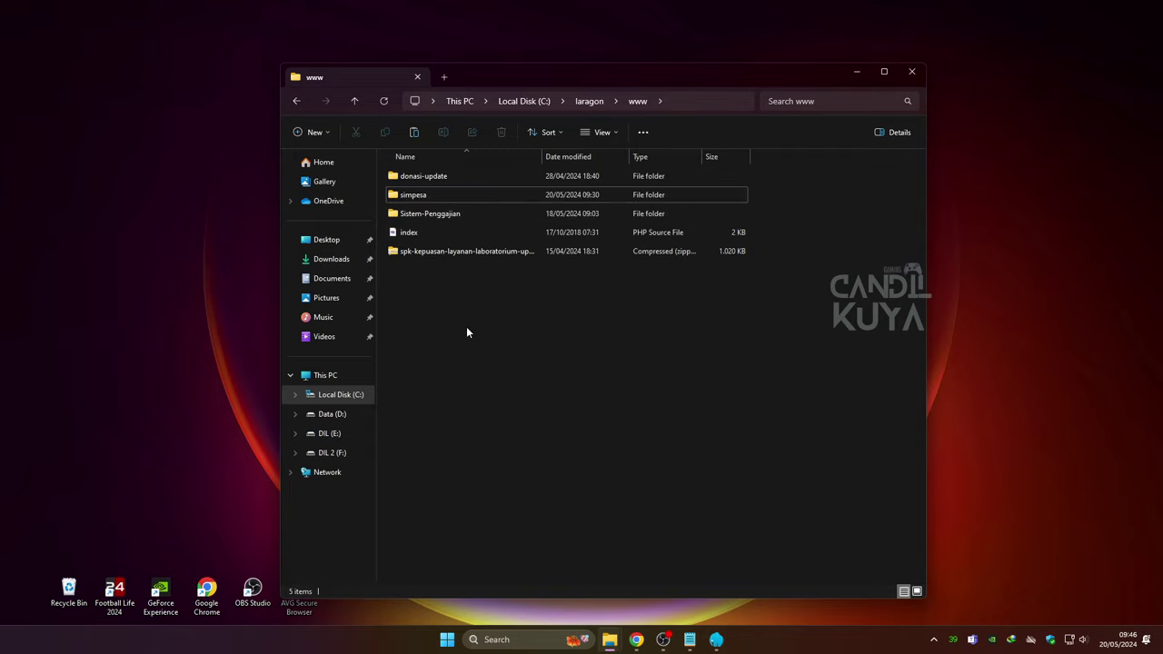
left_click(642, 640)
Start Laragon's Apache and MySQL services with Mulai Semua and open the localhost start page
left_click(688, 37)
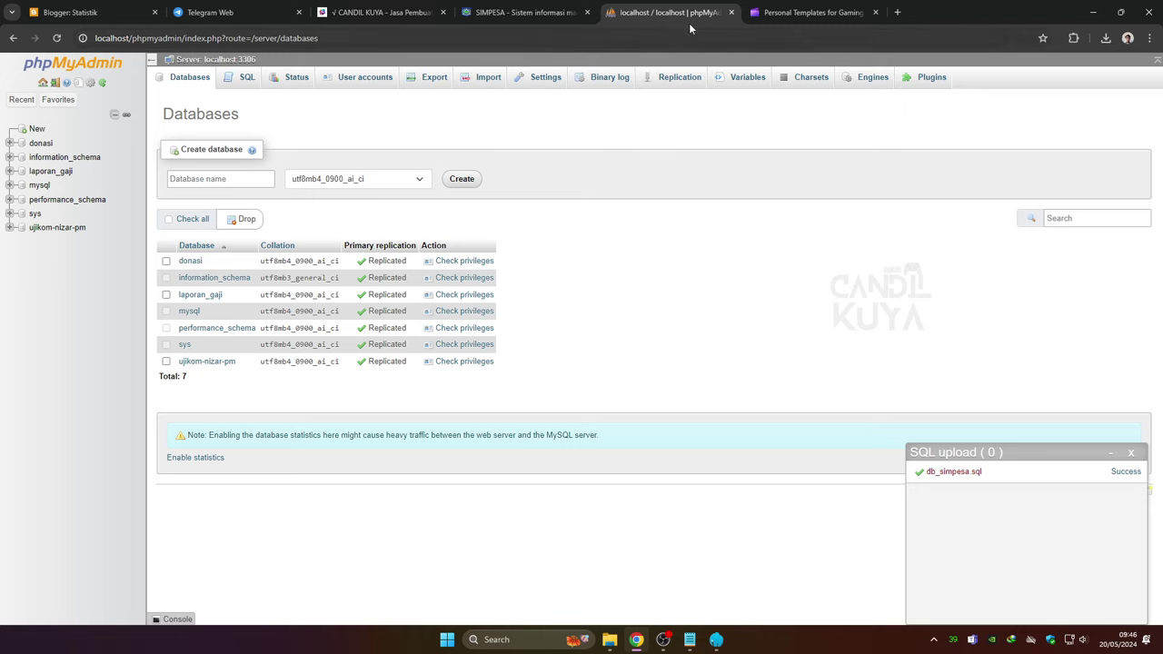
type("ca")
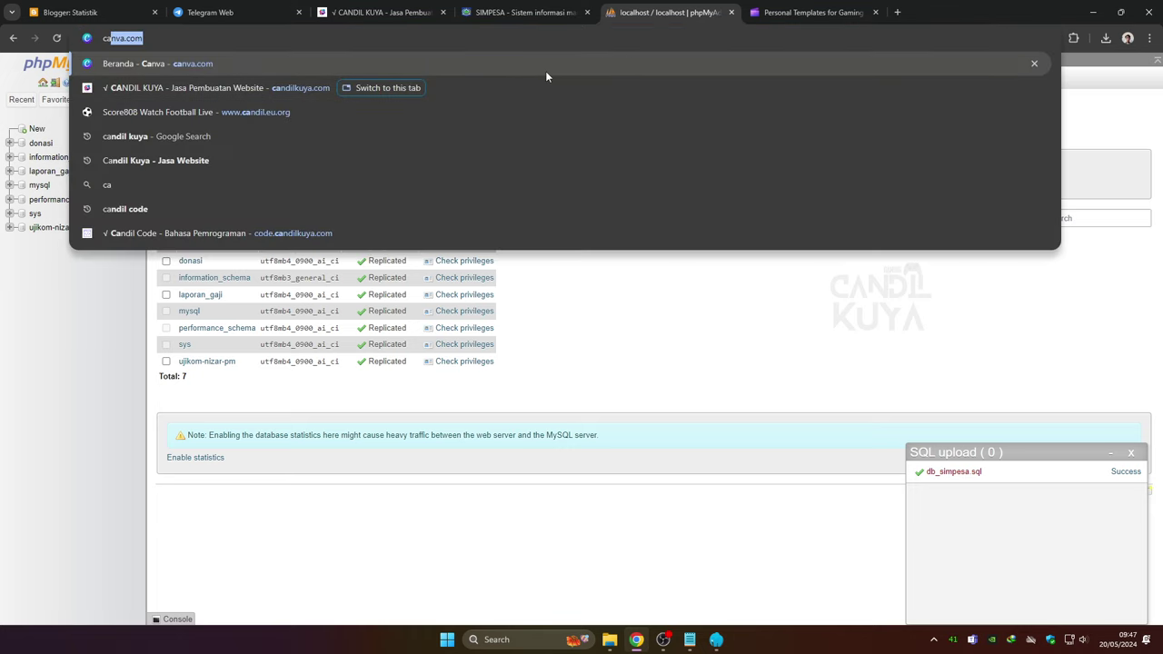
left_click(715, 640)
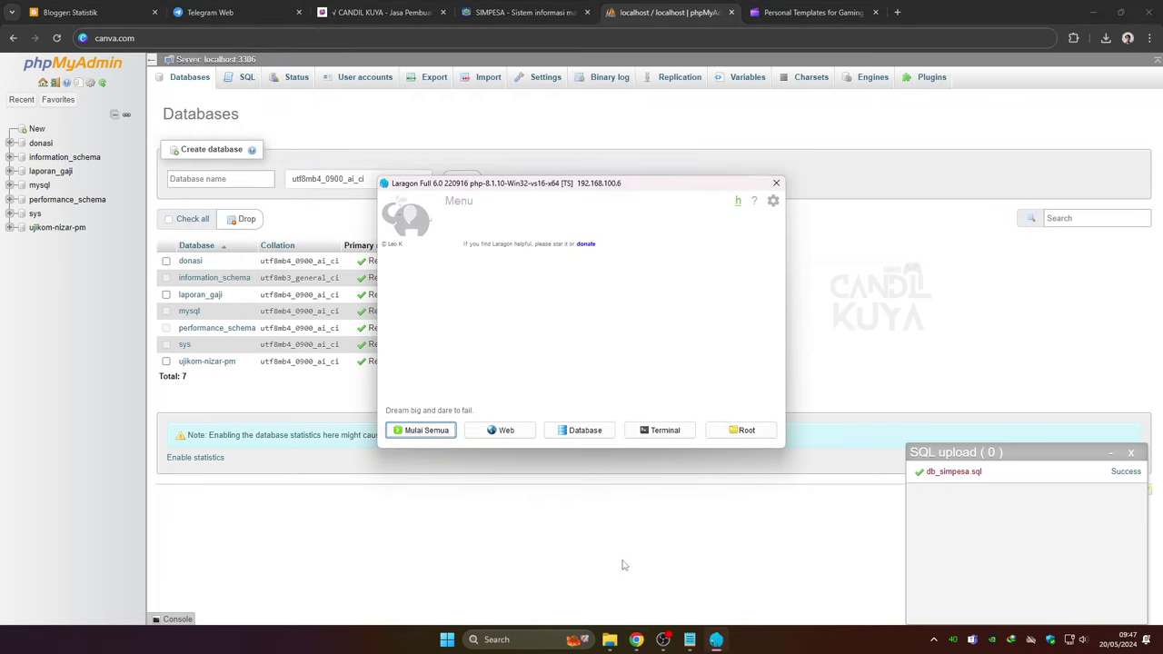
left_click(500, 432)
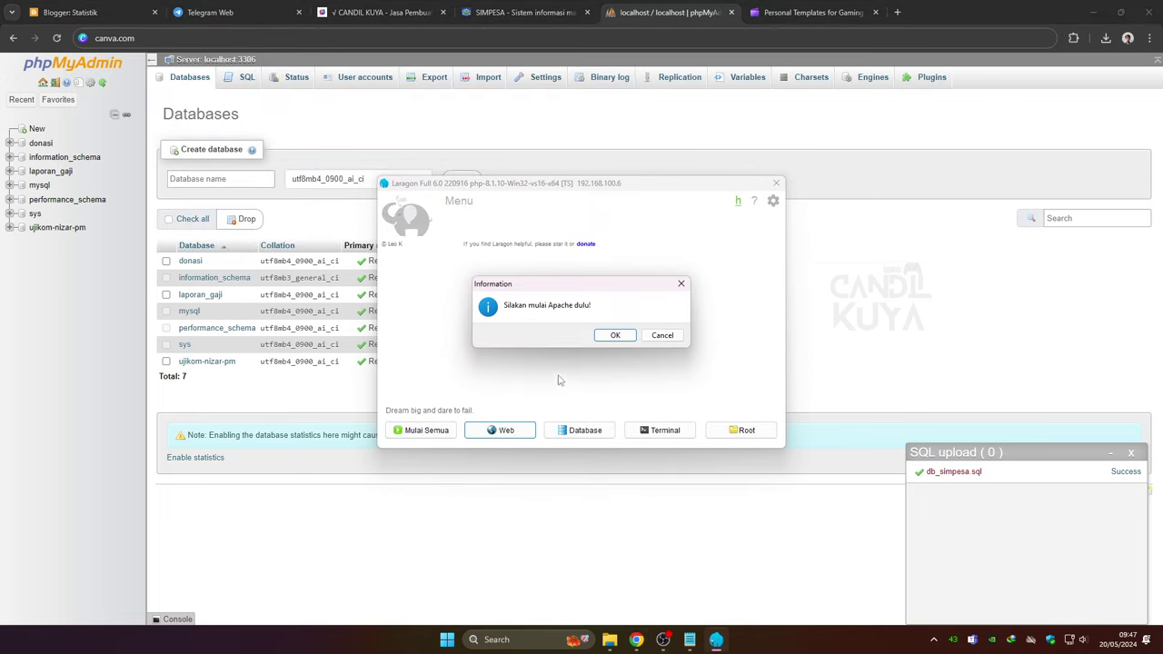
left_click(668, 339)
left_click(419, 431)
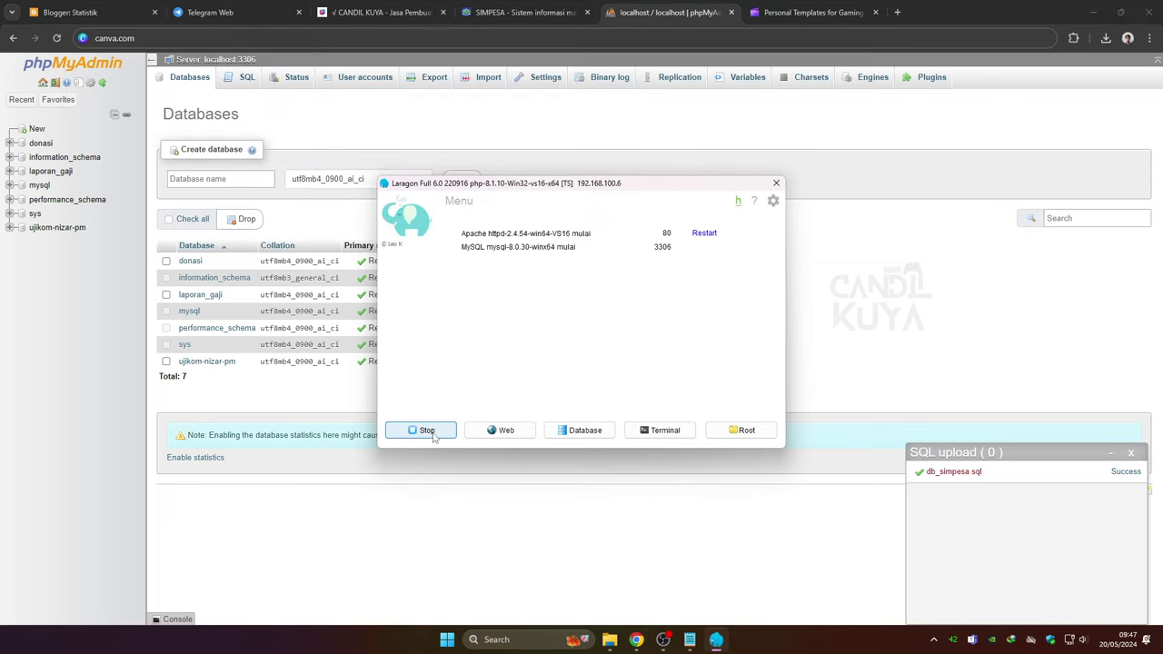
left_click(505, 431)
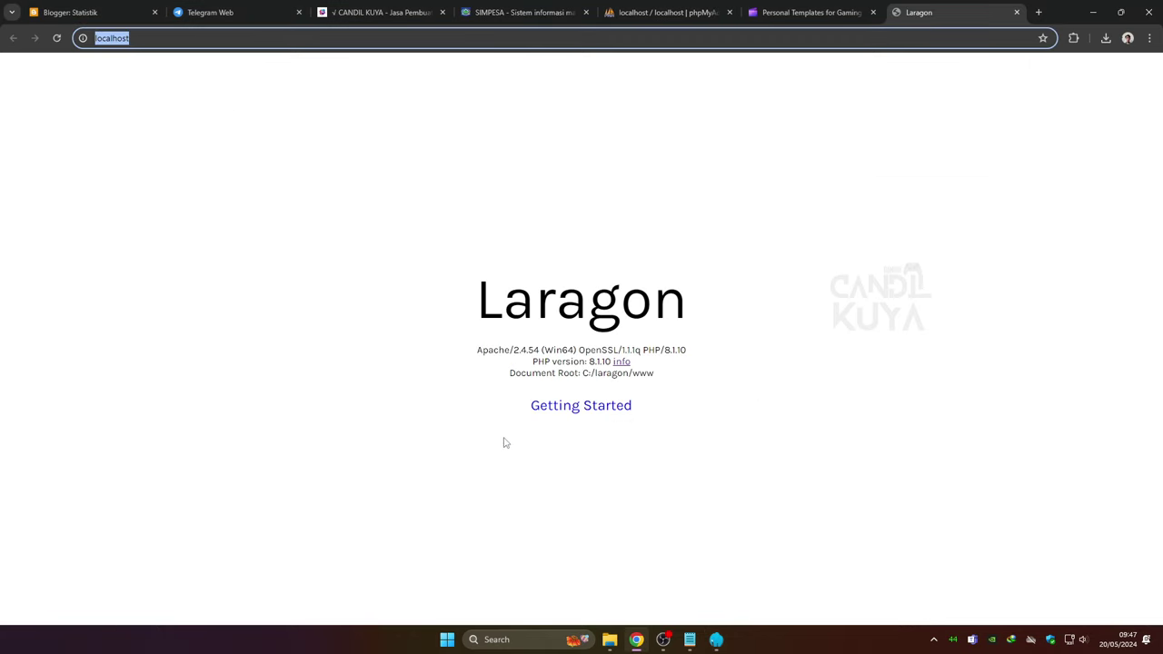
Load localhost/simpesa in Chrome, scroll the SIMPESA page, and bring Laragon's panel back
left_click(269, 42)
type("/simpesa")
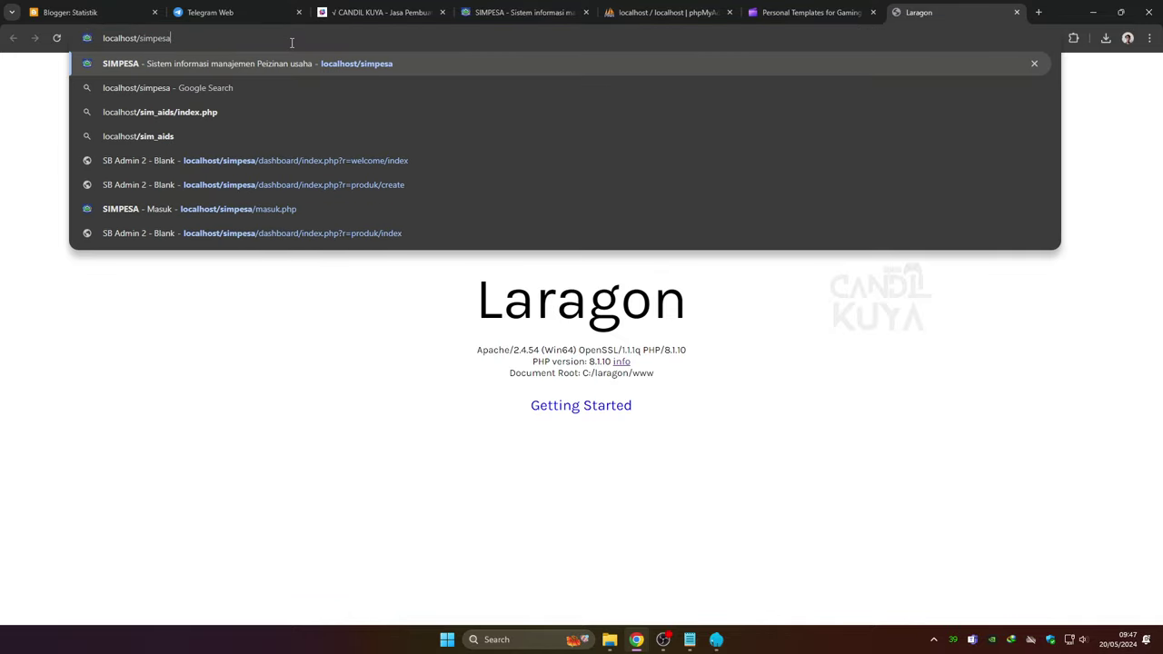
key("Return")
scroll(366, 289, "down", 6)
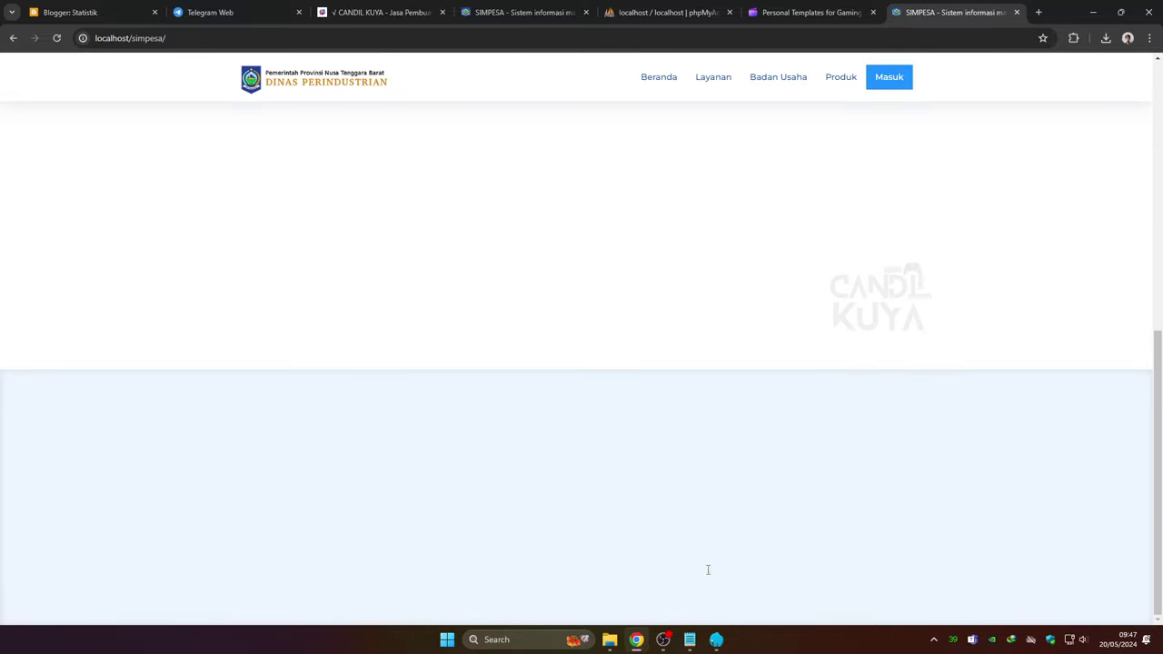
left_click(717, 641)
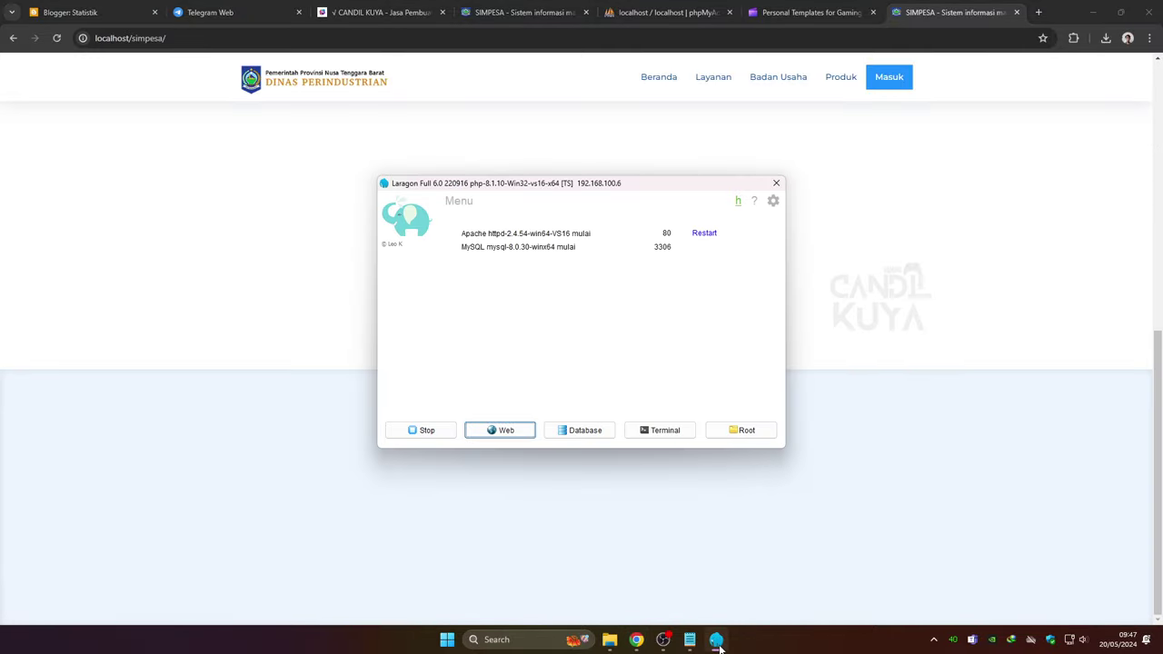
Open phpMyAdmin's new-database page and locate db_simpesa.sql in simpesa's database folder
left_click(574, 432)
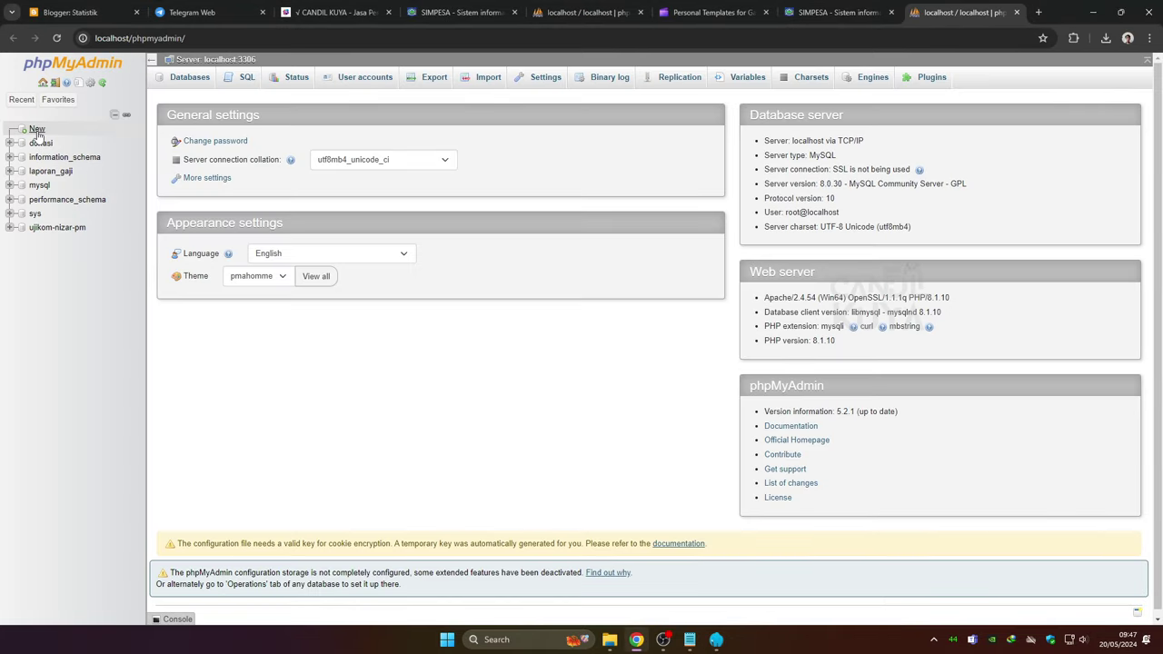
left_click(37, 129)
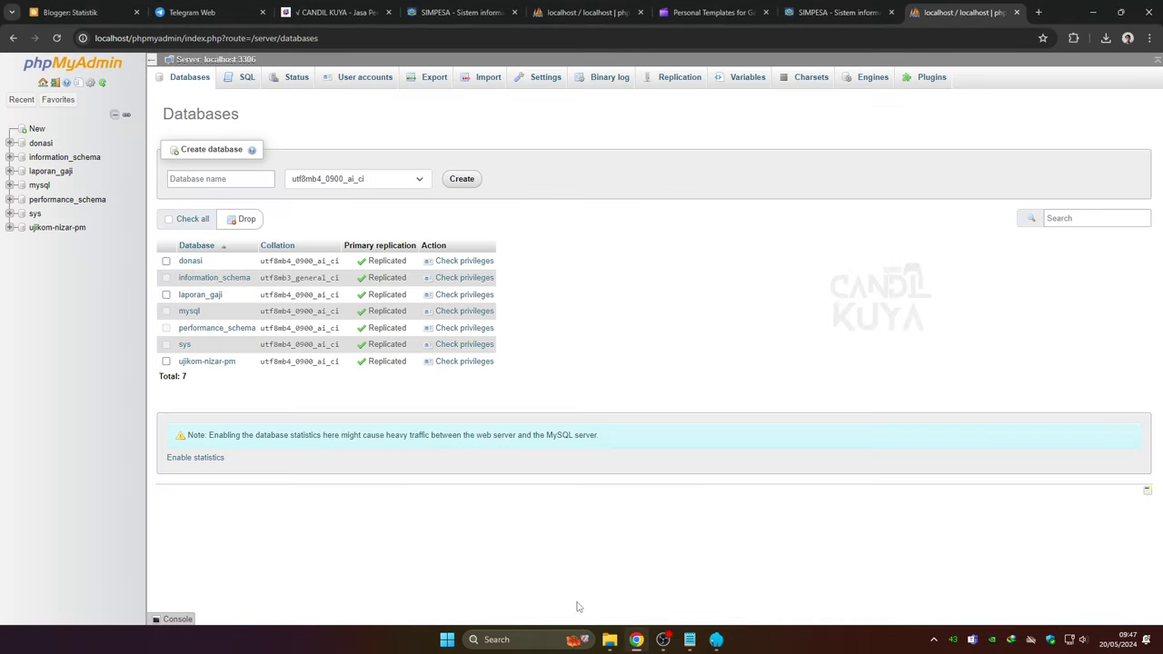
left_click(609, 639)
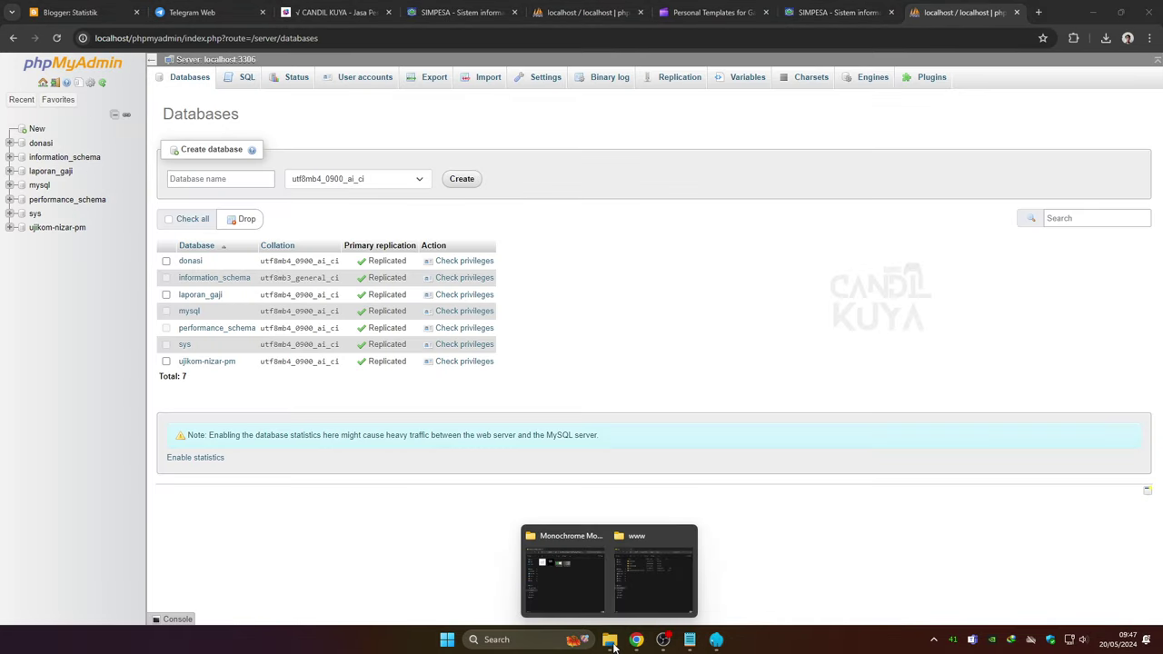
left_click(652, 592)
double_click(424, 196)
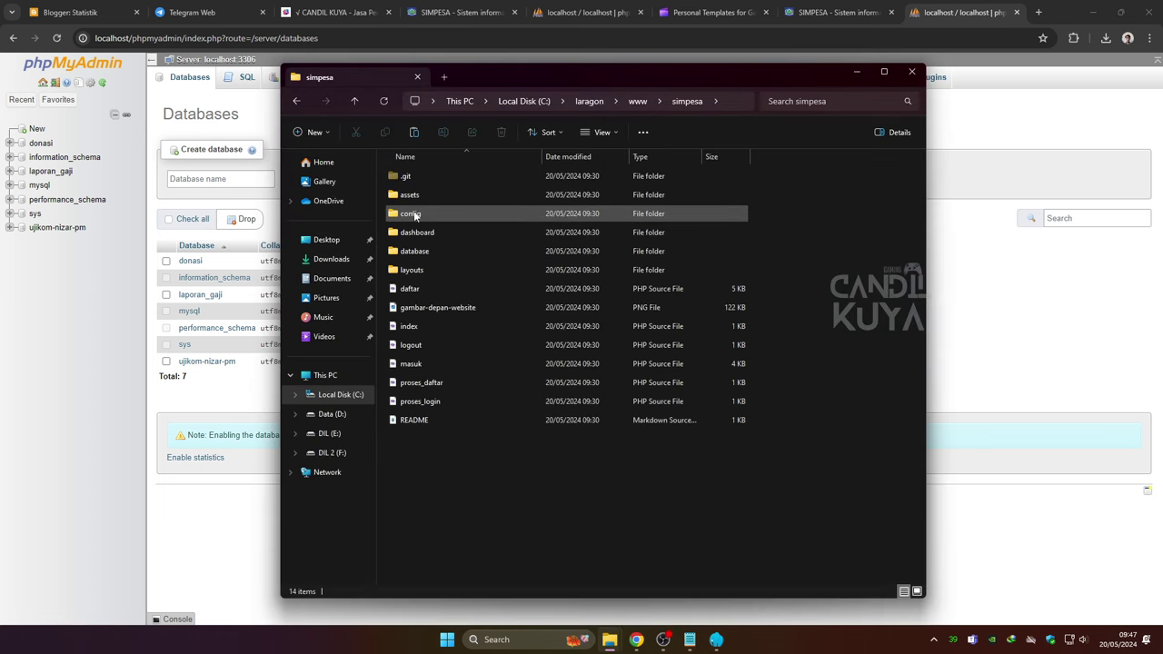
double_click(416, 251)
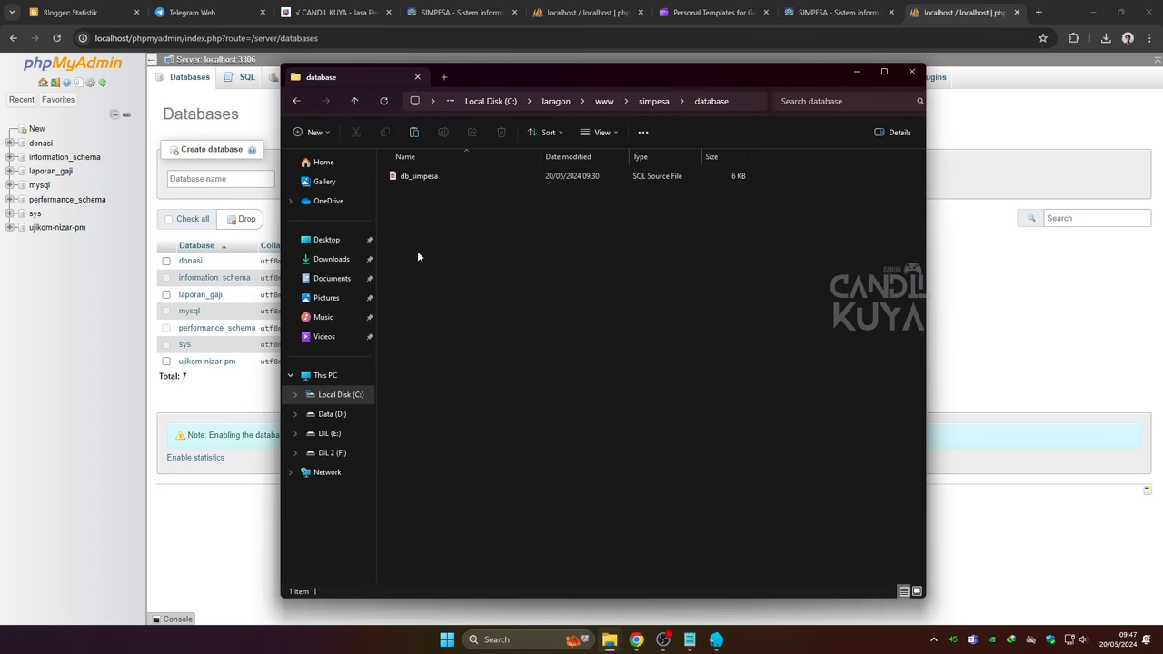
left_click(416, 181)
Create an empty database named db_simpesa
left_click(999, 327)
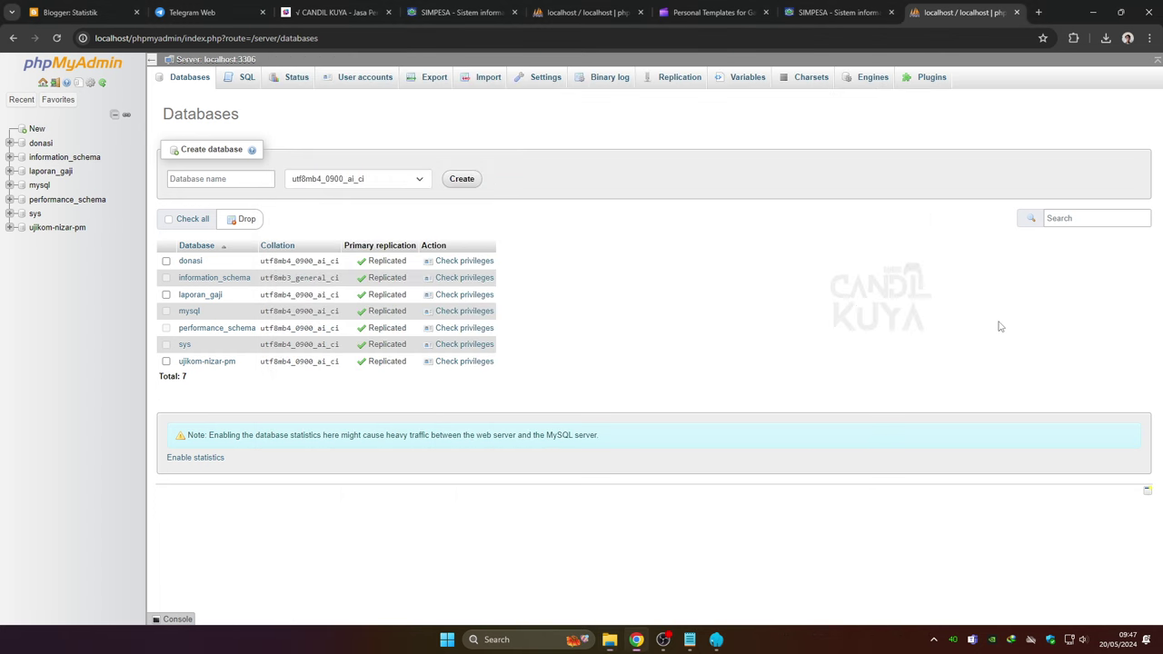
left_click(244, 180)
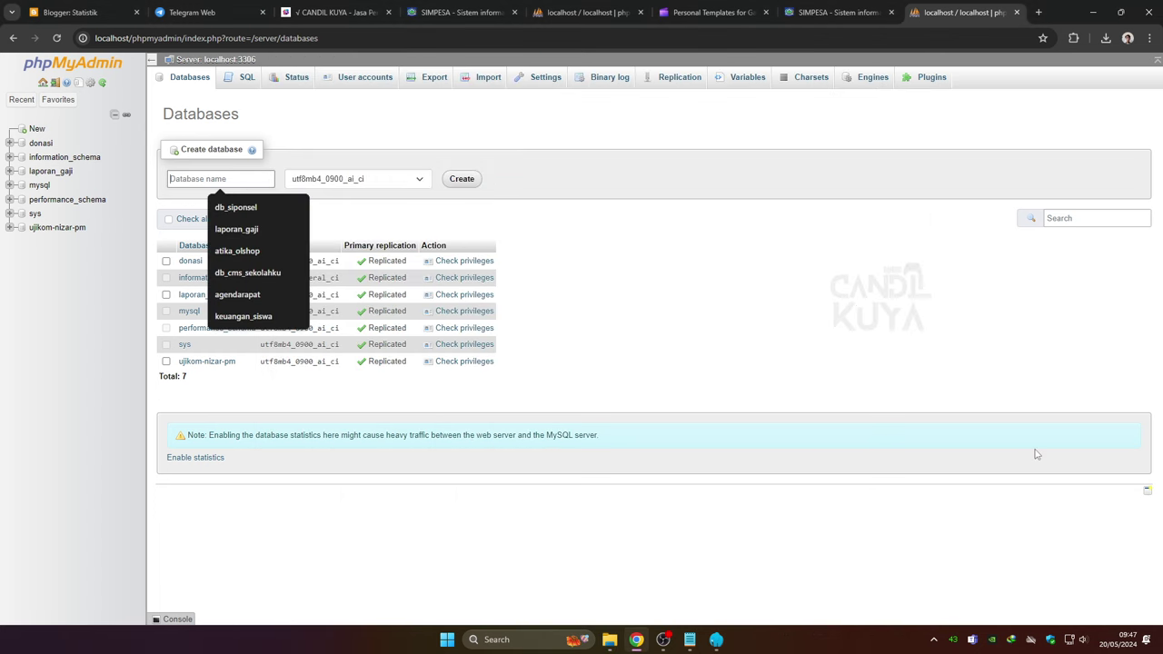
type("db_simpesa")
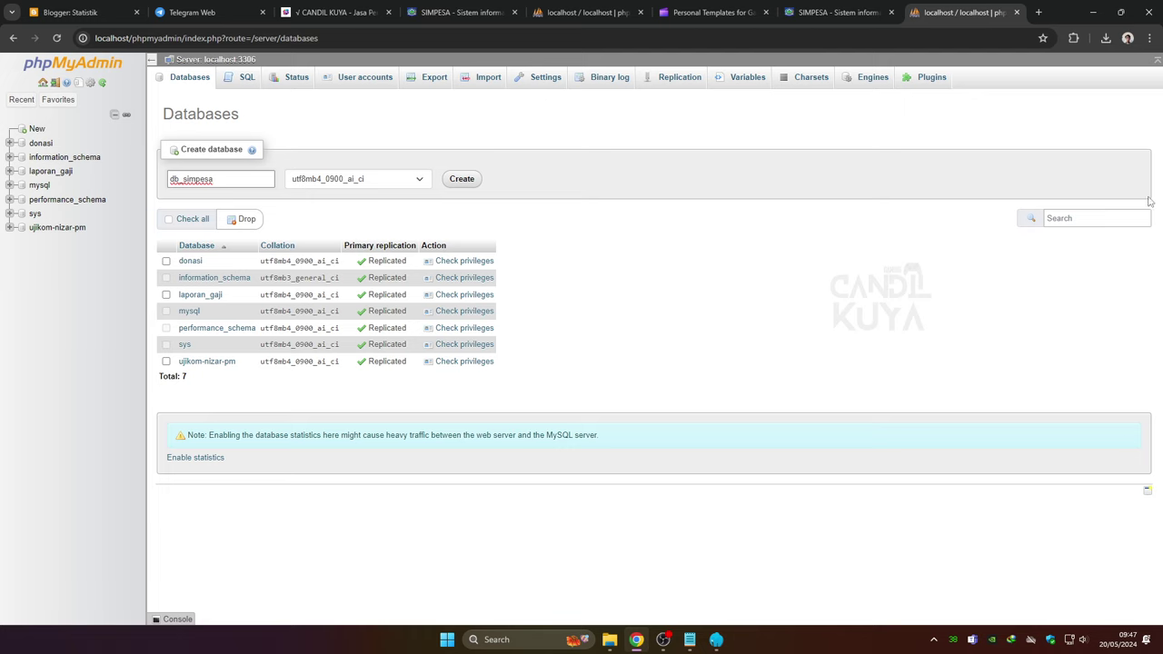
left_click(462, 179)
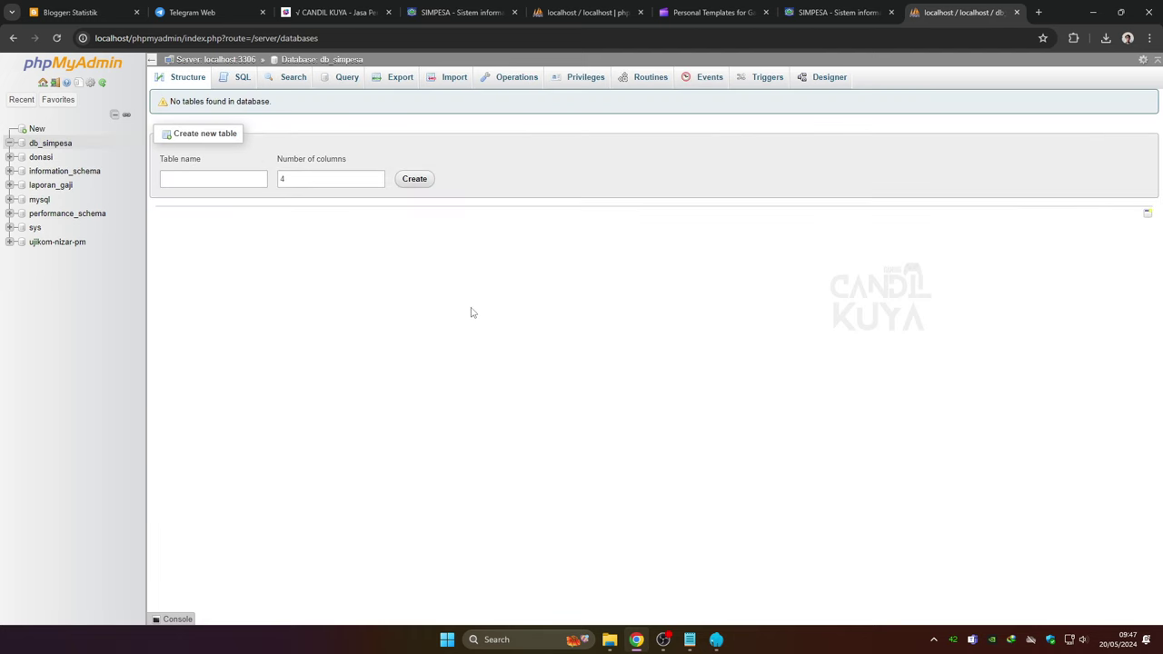
Import db_simpesa.sql into the db_simpesa database and view its tables
left_click(432, 80)
mouse_move(609, 642)
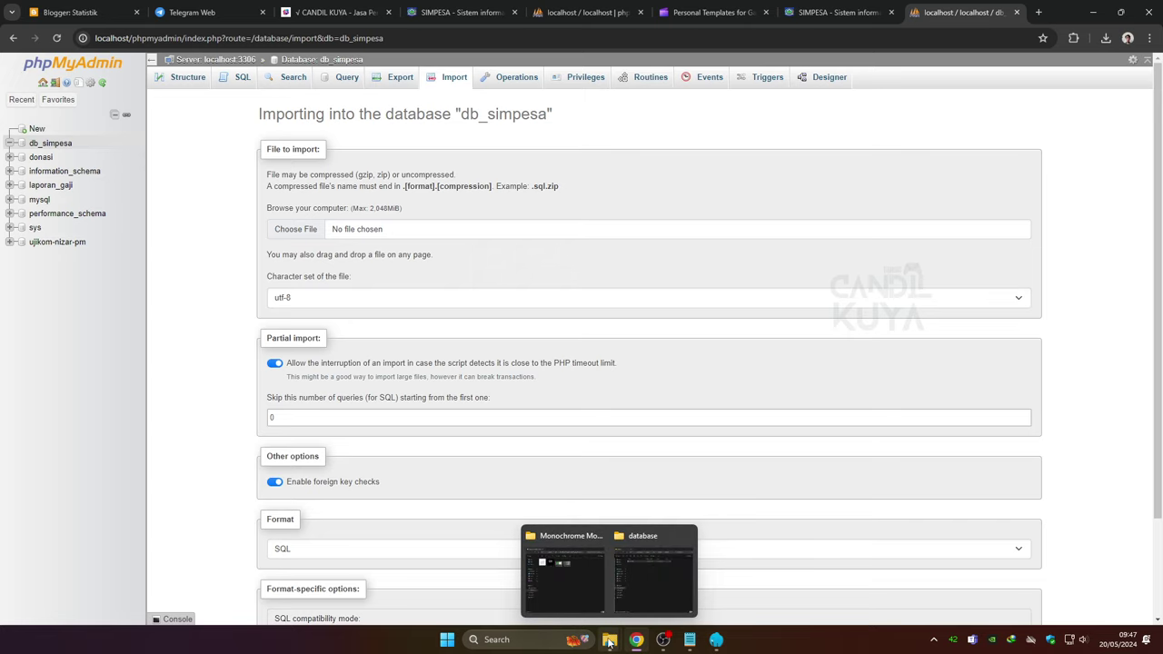
left_click(639, 578)
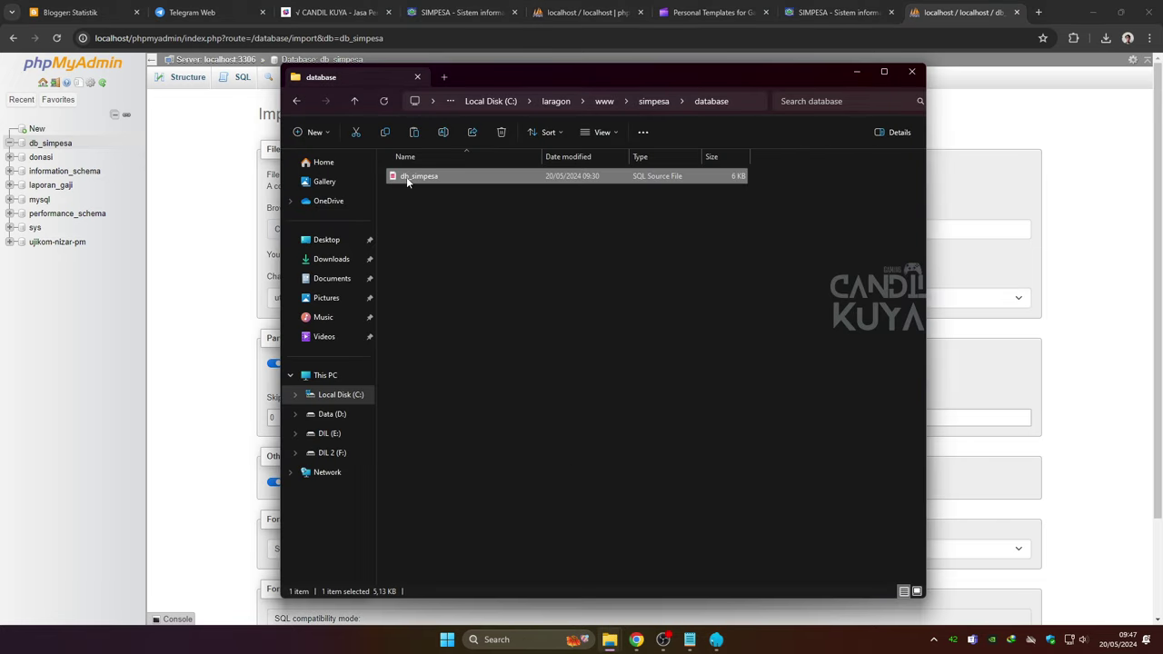
left_click_drag(407, 182, 218, 254)
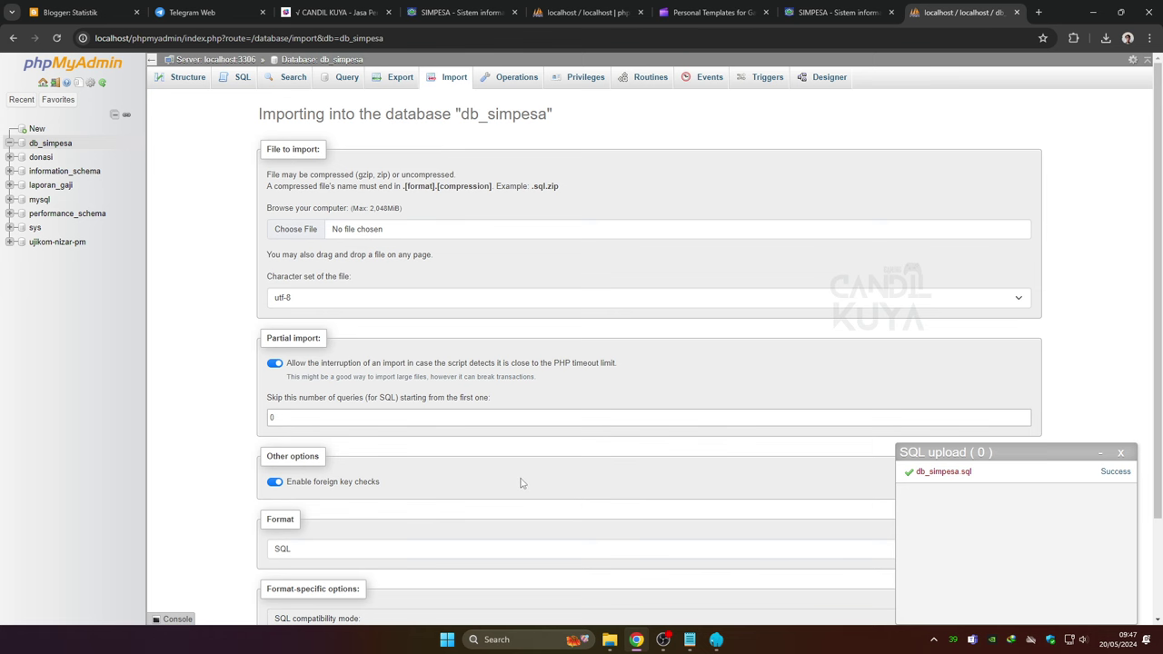
left_click(50, 144)
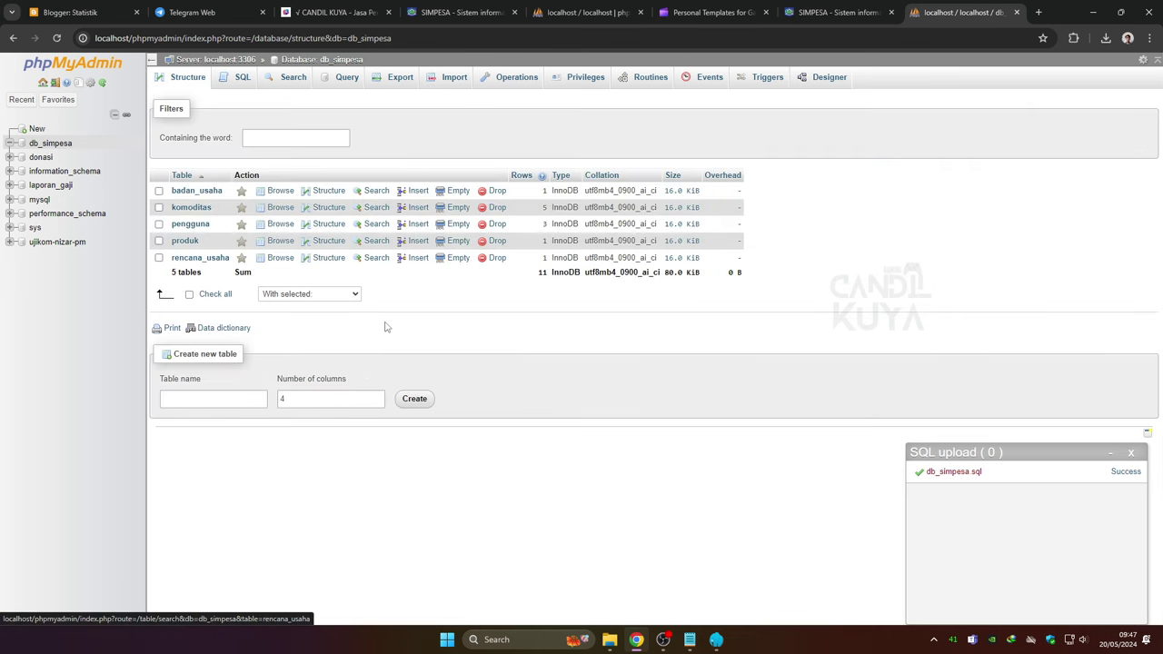
Open the pengguna table and copy the admin account's email from row 1
left_click(188, 224)
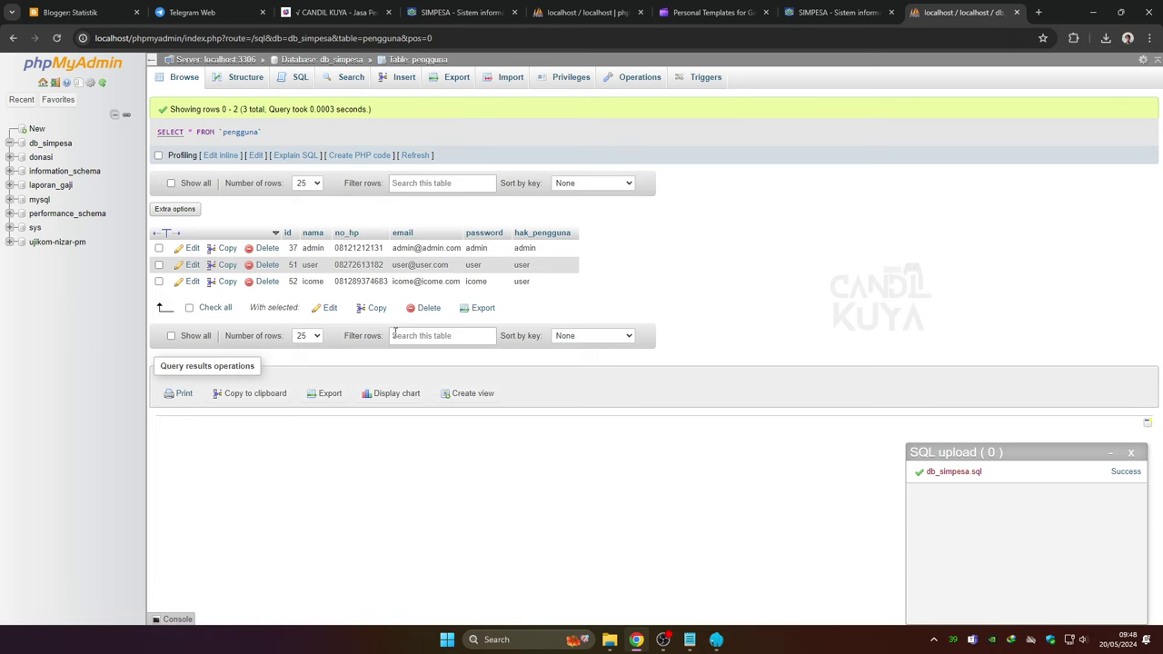
double_click(416, 248)
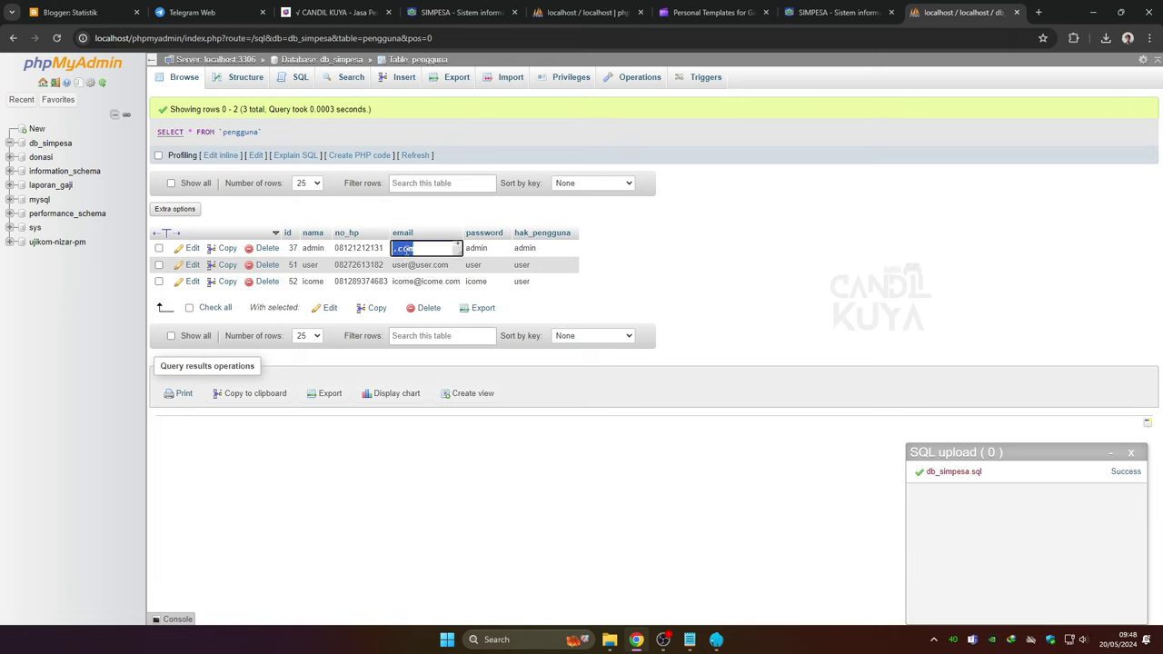
right_click(406, 251)
left_click(441, 303)
Reload the SIMPESA homepage and scroll through its Badan Usaha and Produk sections
left_click(835, 12)
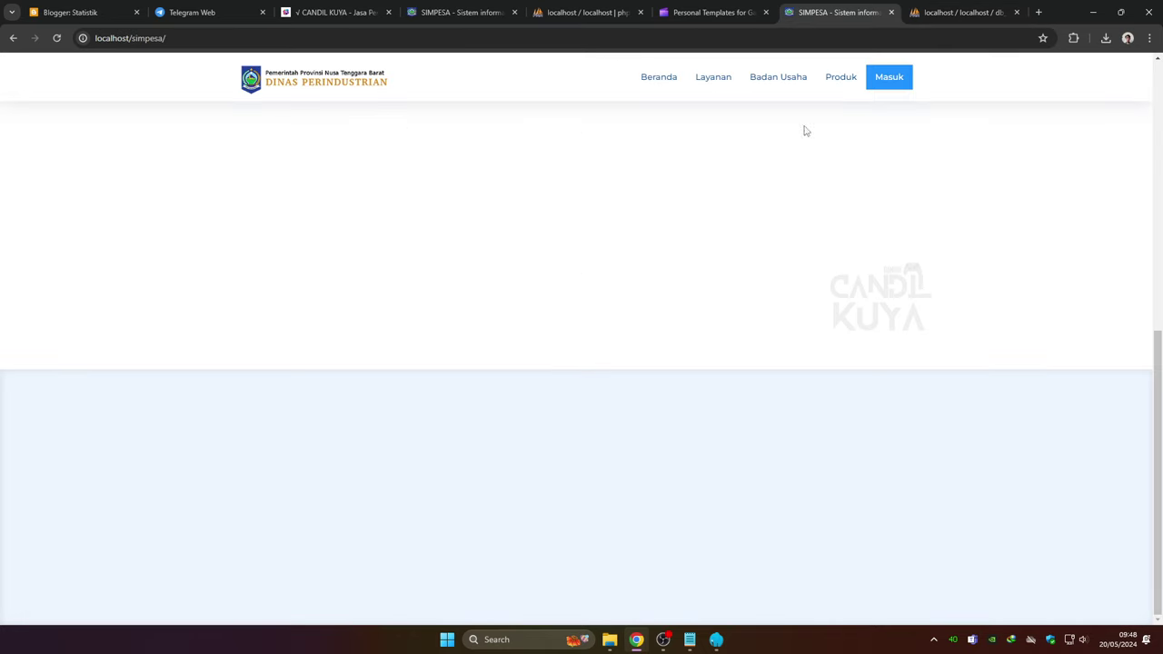
scroll(178, 110, "up", 5)
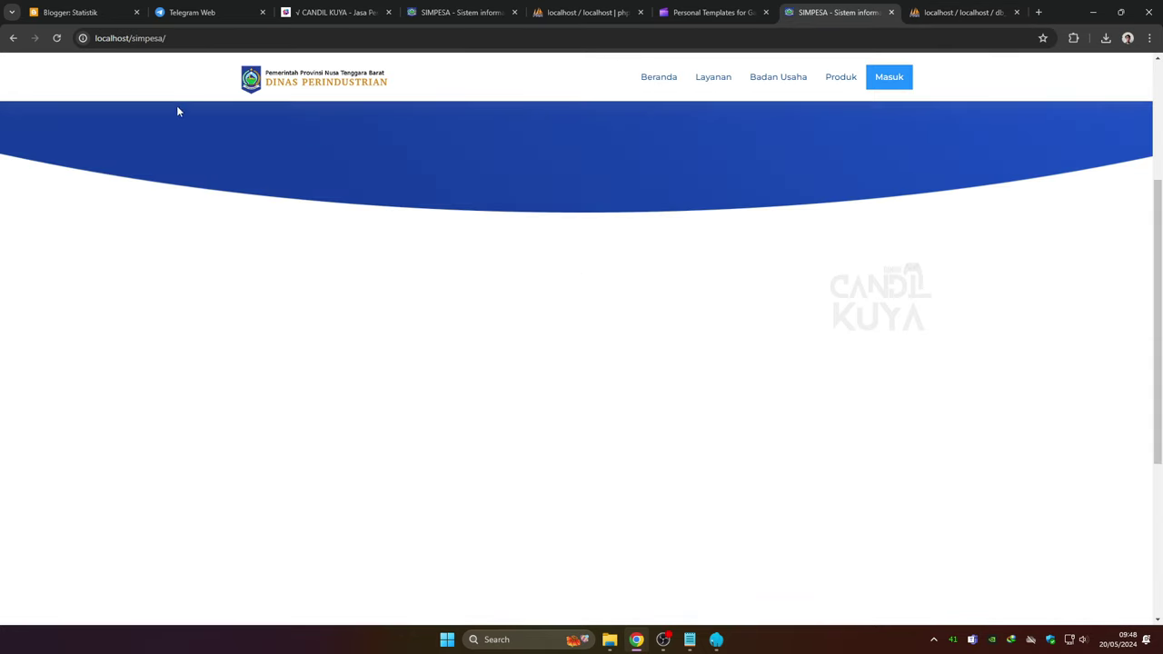
left_click(57, 39)
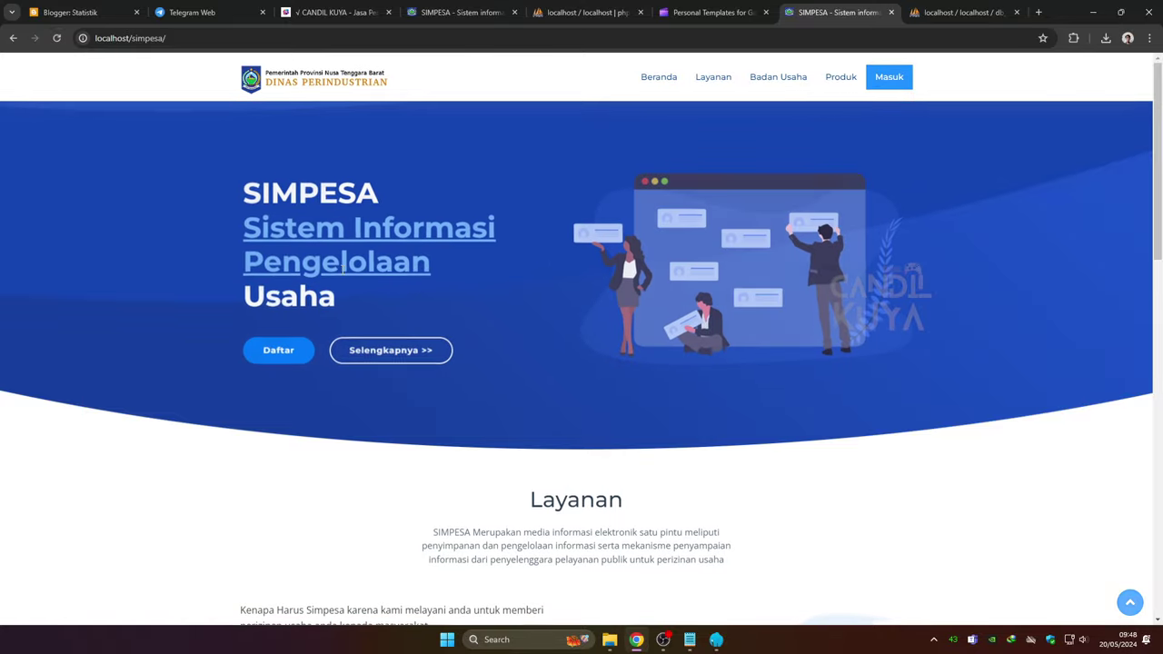
scroll(351, 303, "down", 2)
scroll(351, 303, "down", 9)
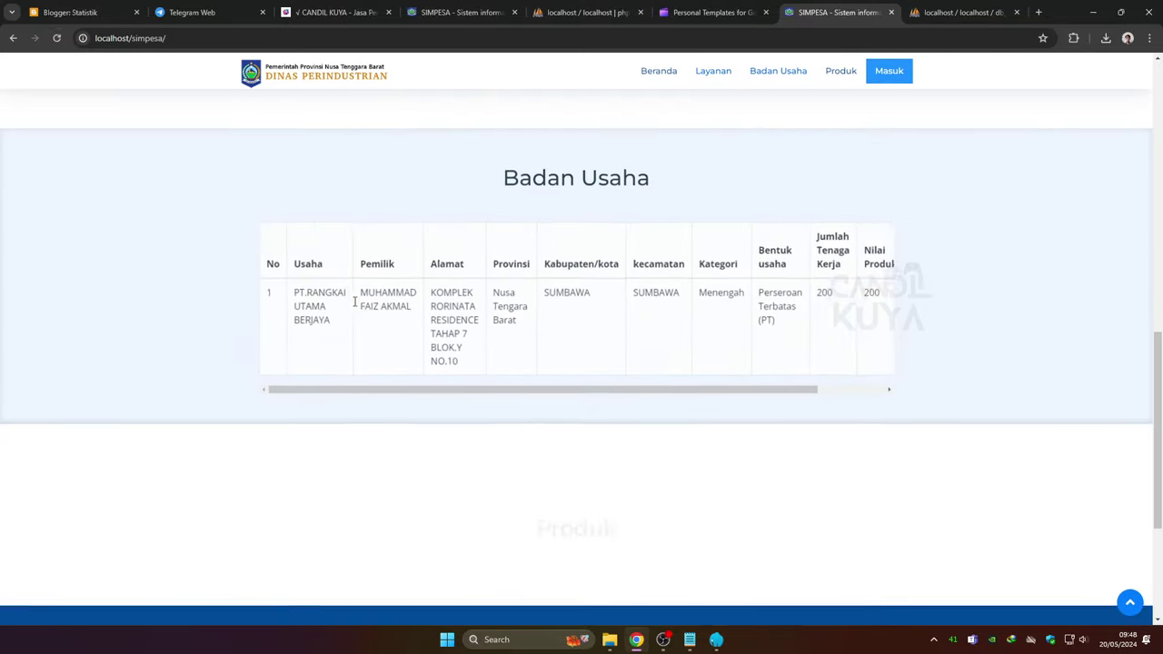
scroll(354, 302, "down", 2)
scroll(355, 301, "up", 7)
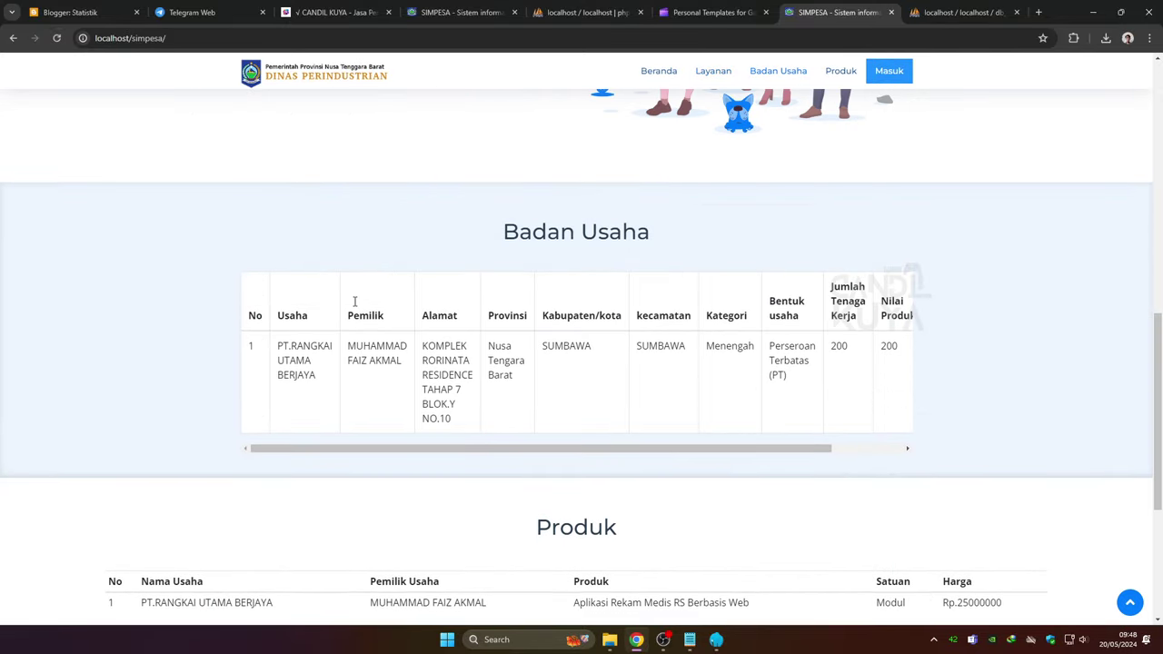
scroll(354, 301, "up", 3)
Log in to SIMPESA with the pasted admin email and the account password
left_click(887, 71)
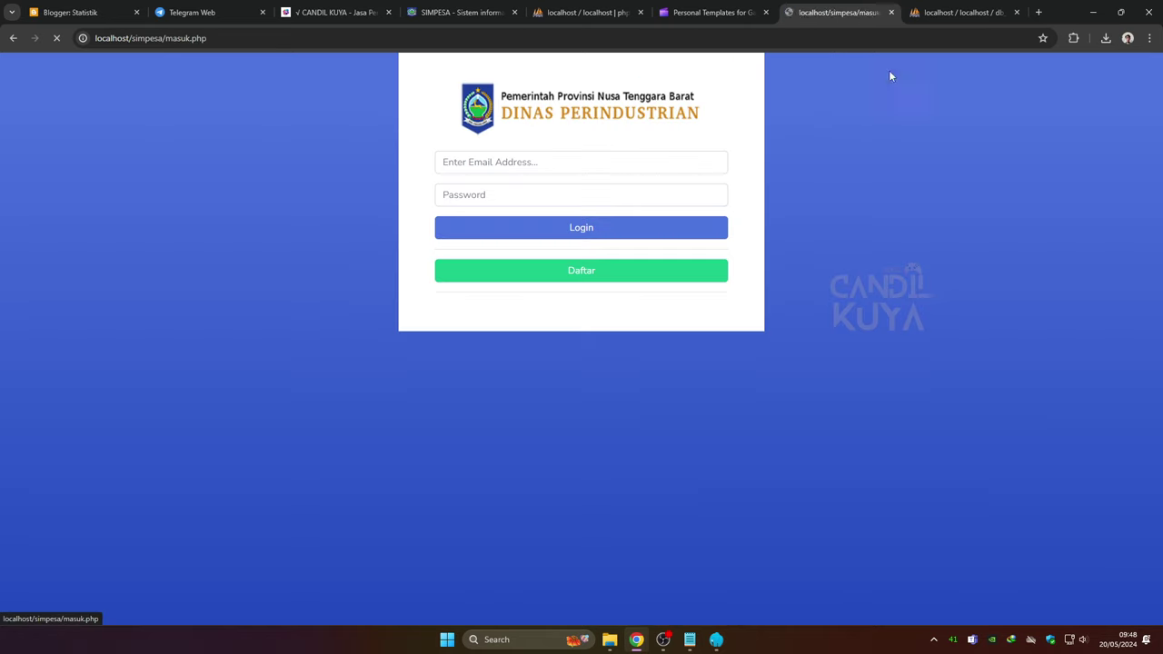
left_click(537, 162)
right_click(525, 164)
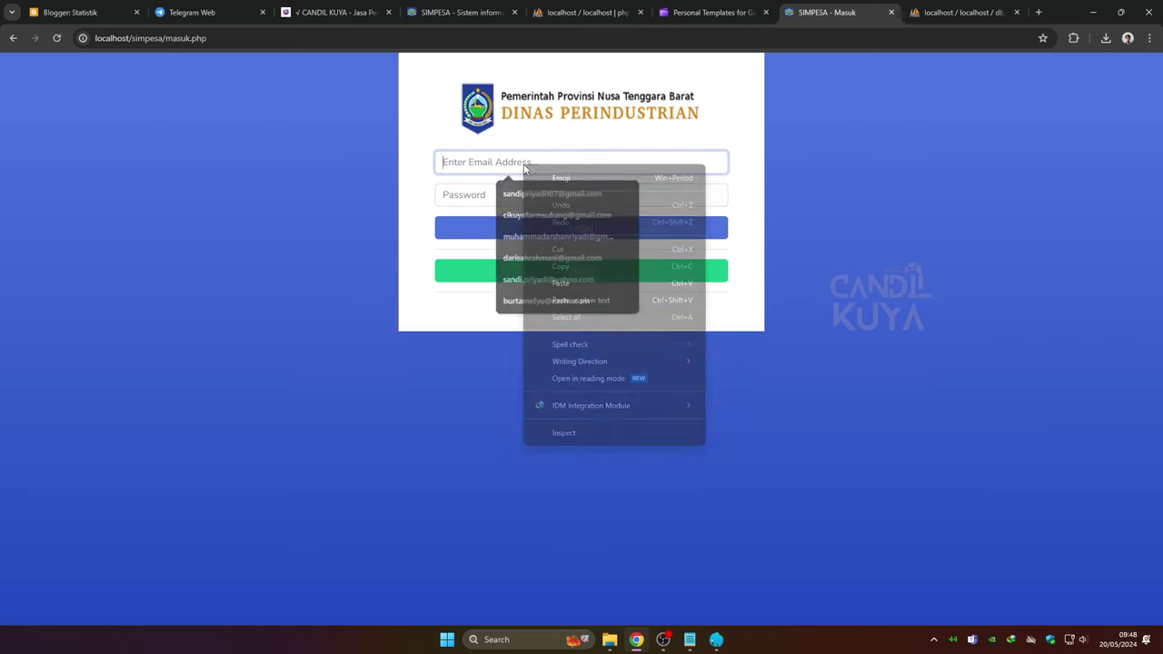
left_click(560, 283)
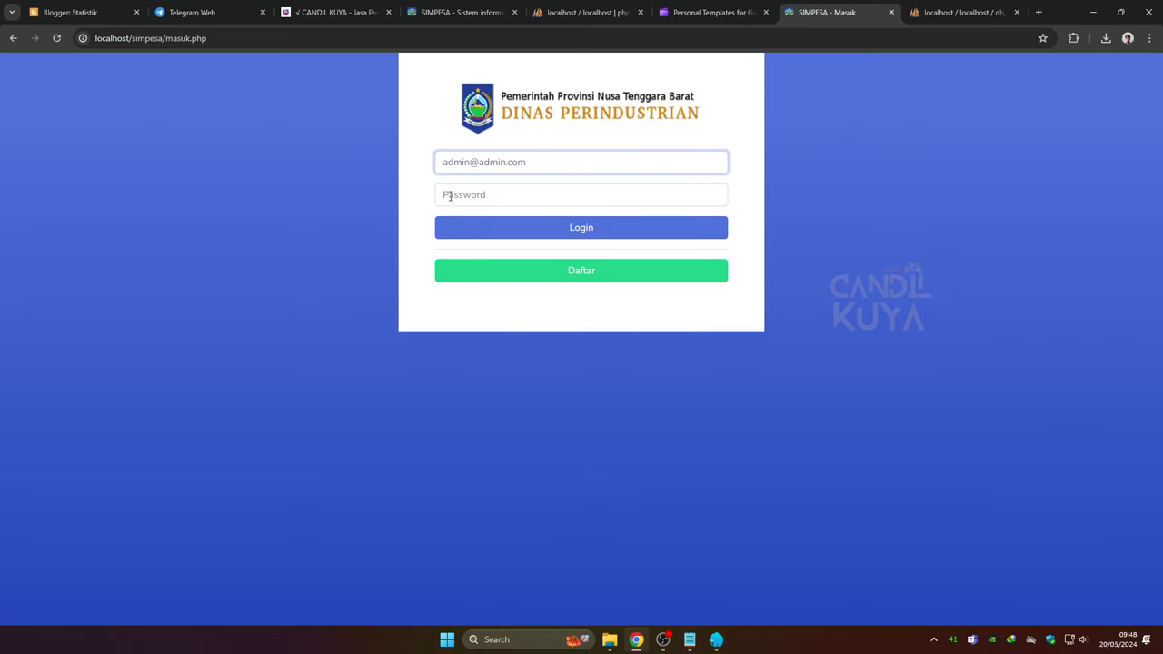
left_click(450, 196)
type("ad")
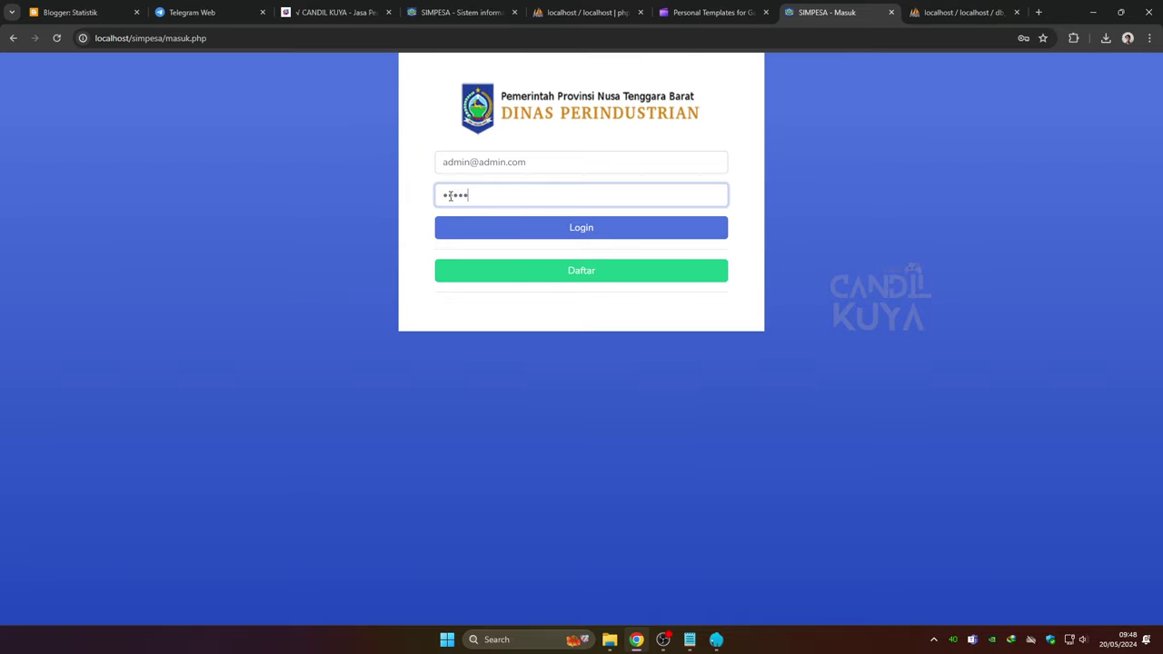
type("min")
key("Return")
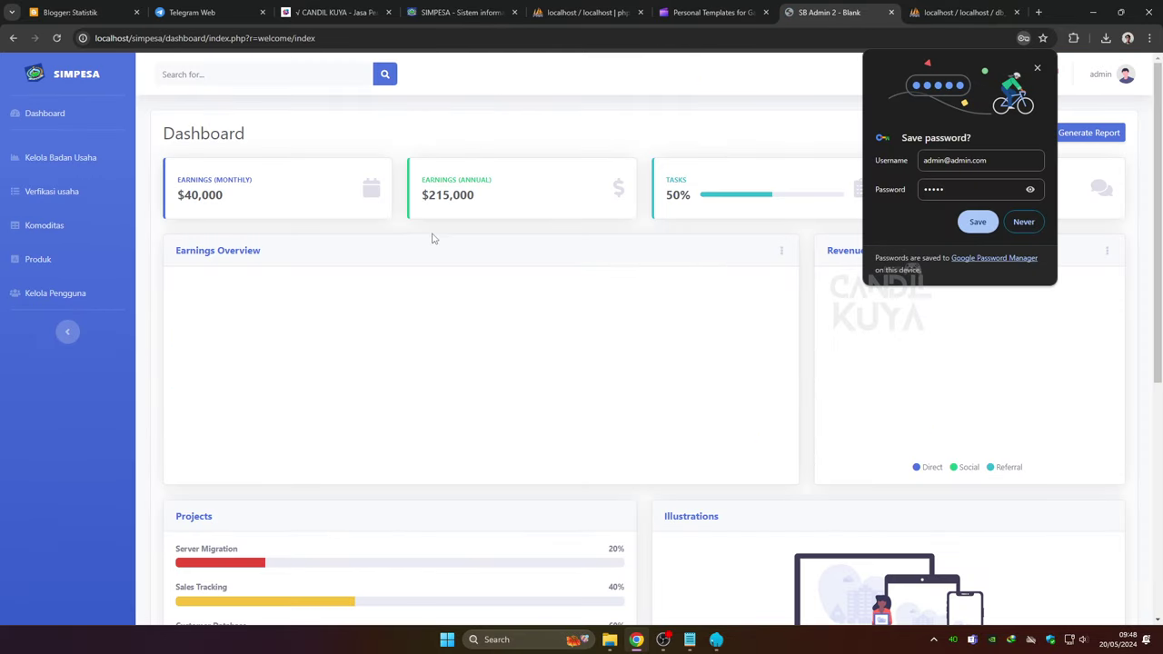
left_click(1039, 69)
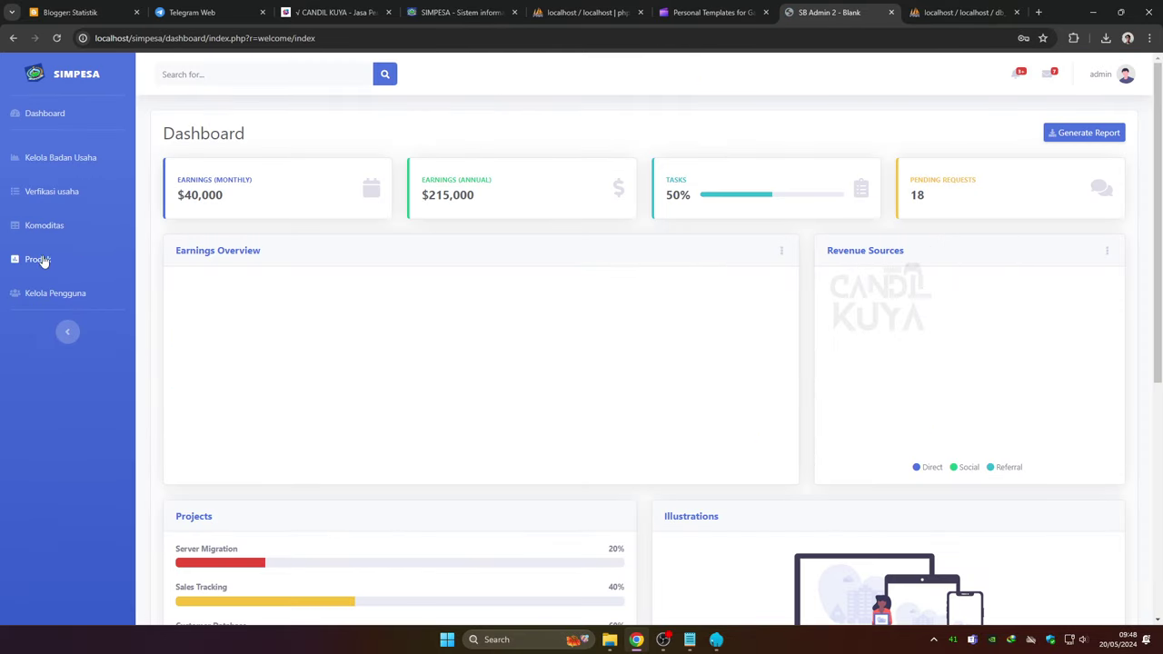
Browse the business, verification, commodity, product and user management pages, then open the admin menu
left_click(80, 167)
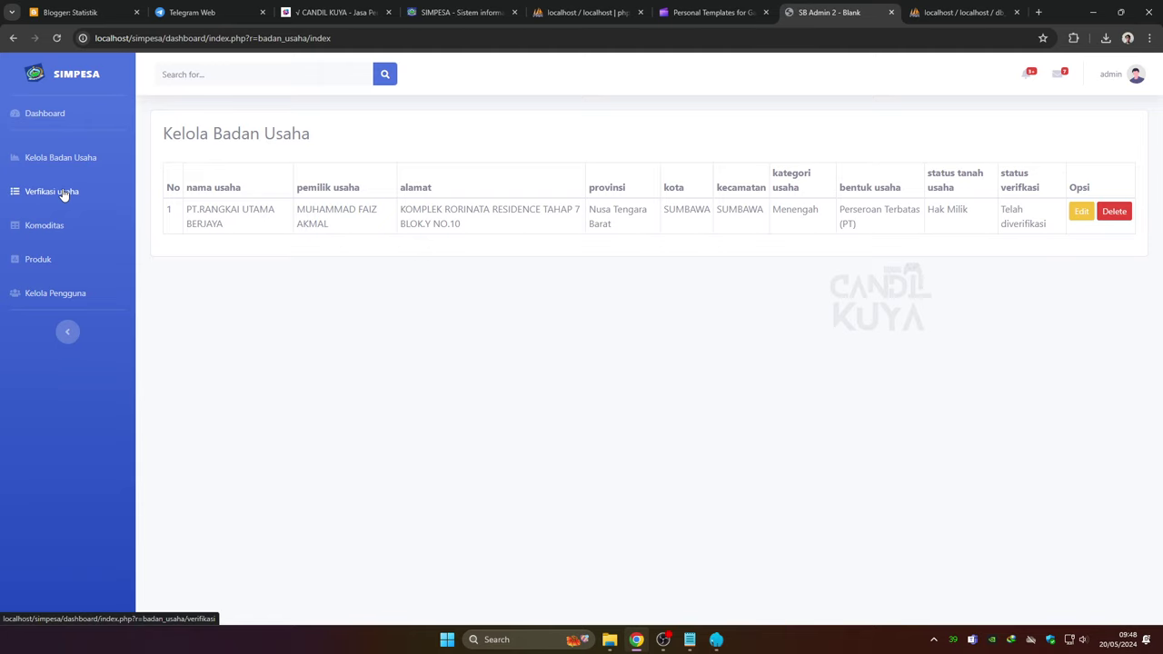
left_click(63, 194)
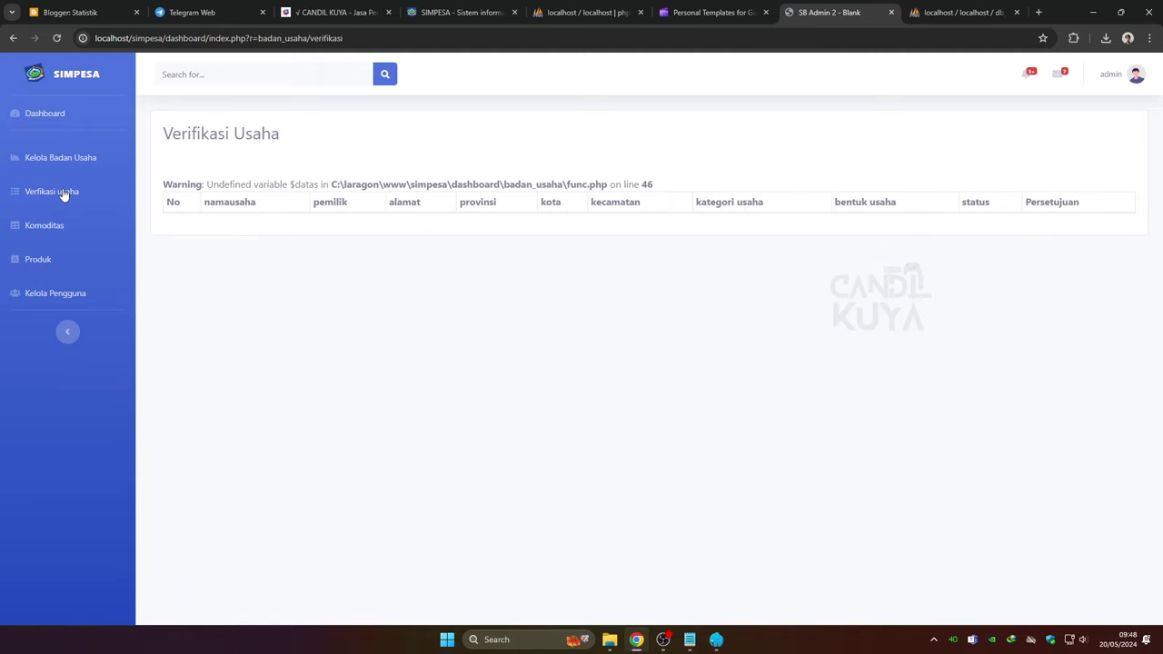
left_click(50, 231)
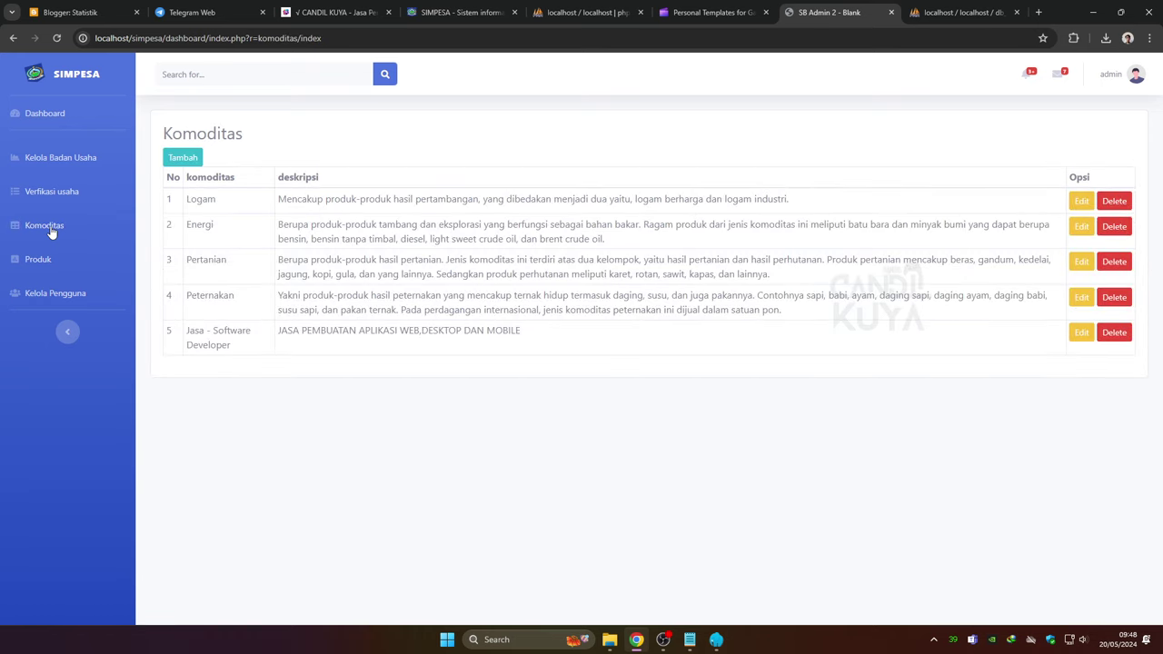
left_click(40, 260)
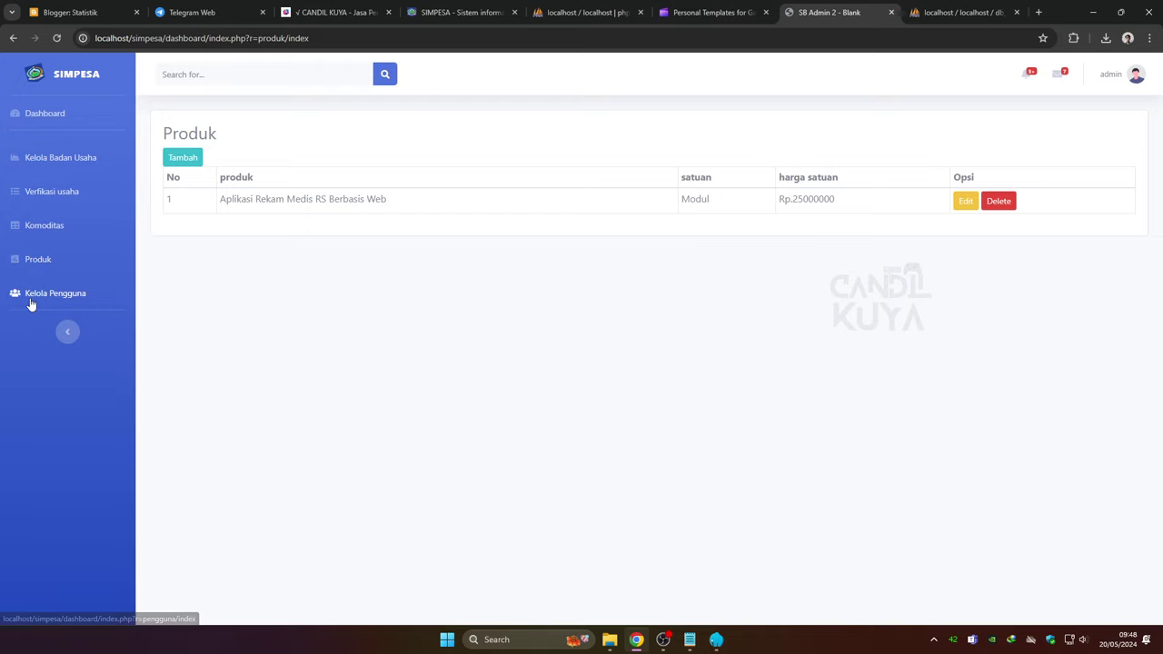
left_click(34, 293)
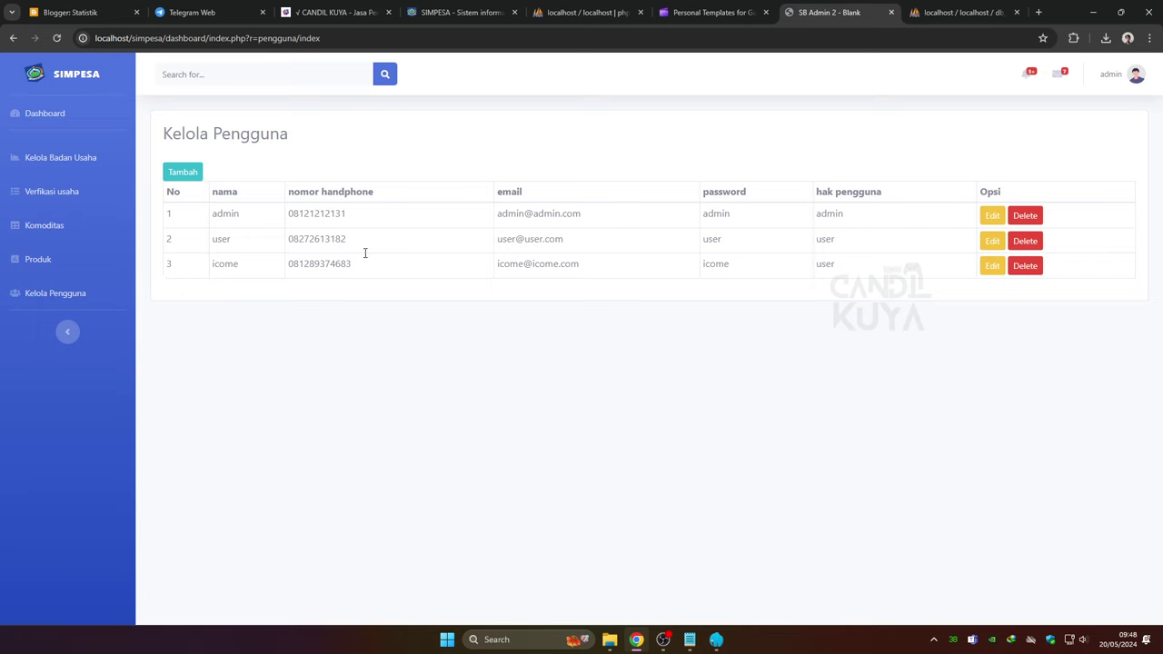
left_click(1135, 78)
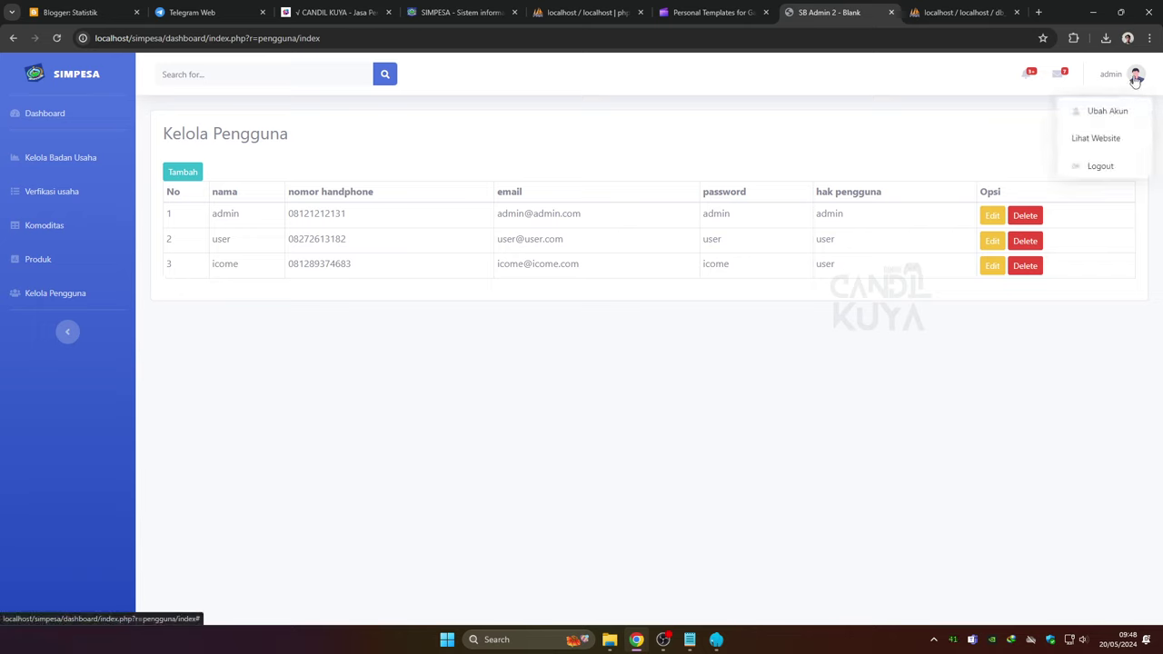
Log out of the admin account, view the registration form, return to login, then switch to phpMyAdmin
left_click(1100, 167)
left_click(697, 169)
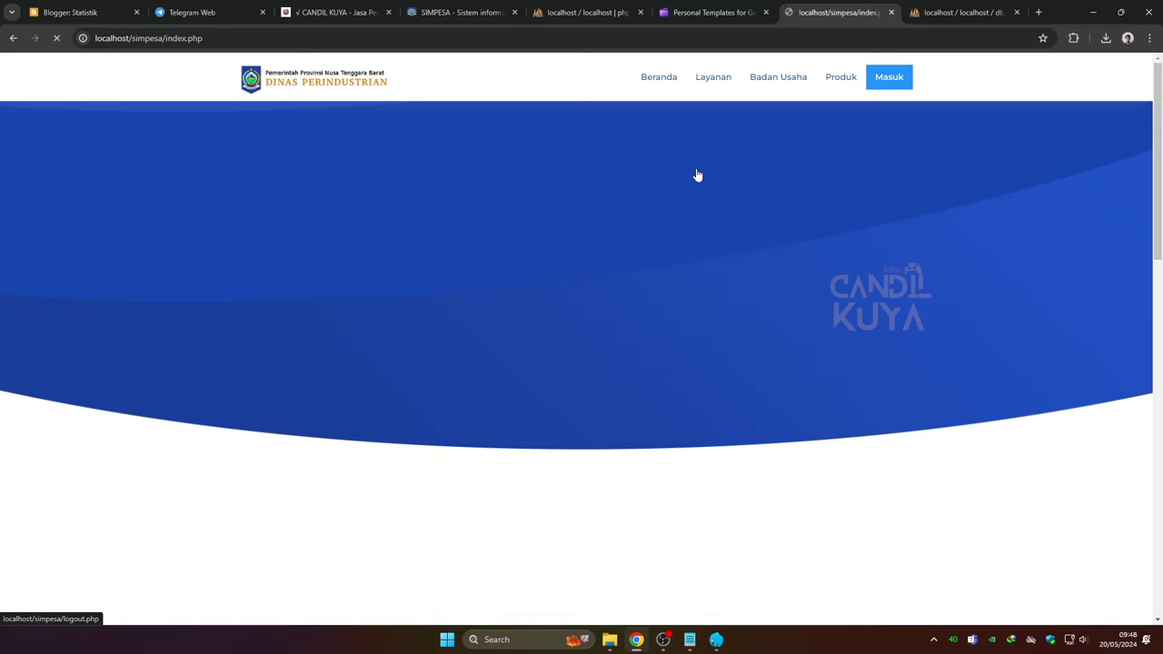
left_click(877, 81)
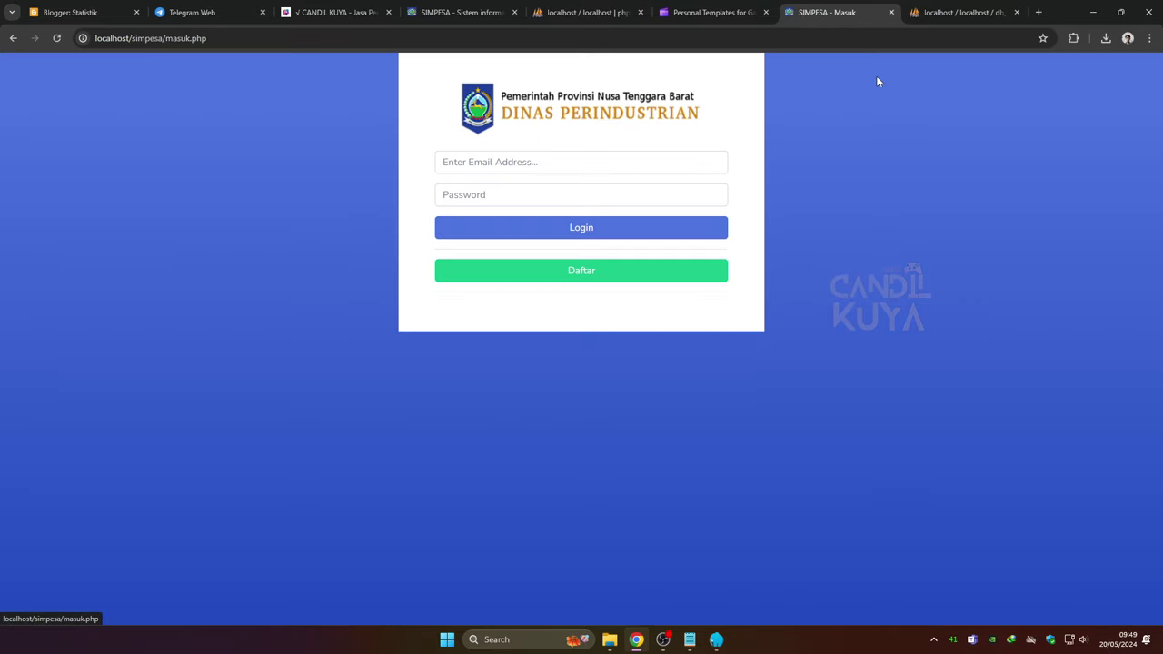
left_click(607, 273)
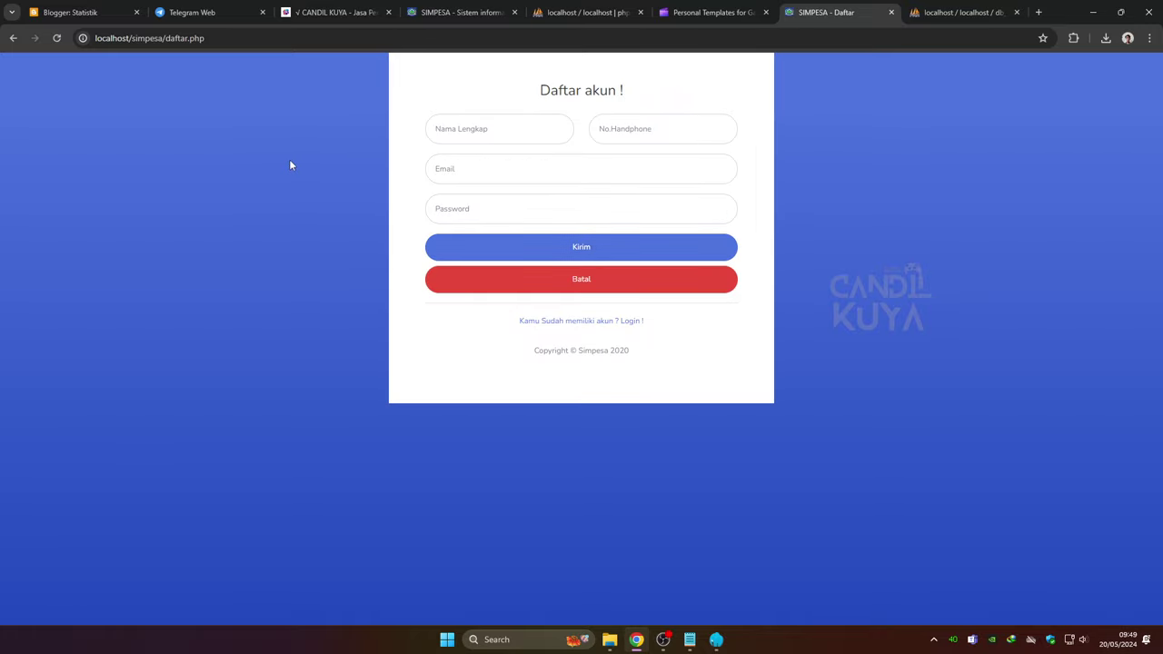
left_click(598, 324)
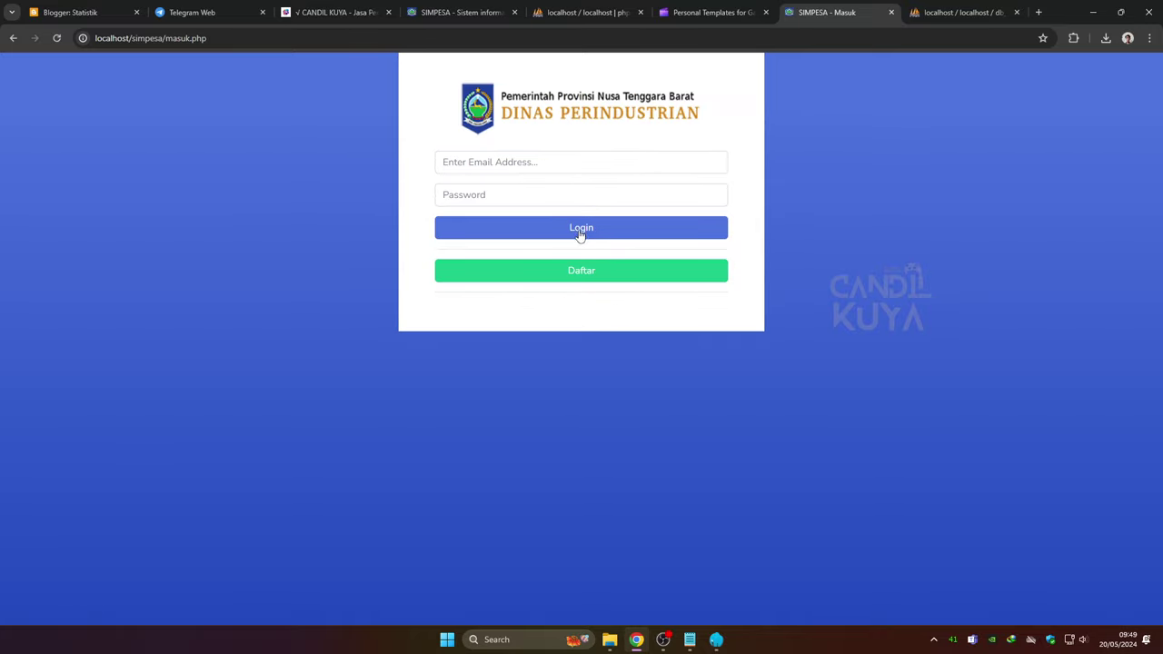
left_click(926, 15)
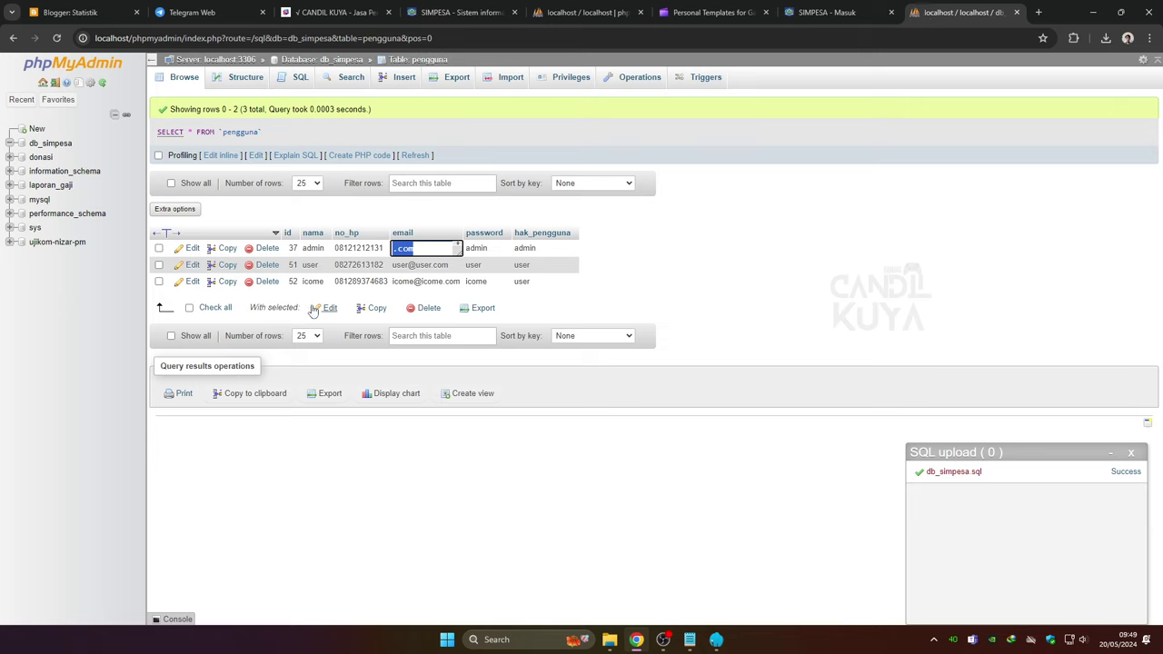
Copy the regular user's email from row 2 of the pengguna table and return to SIMPESA login
left_click(401, 265)
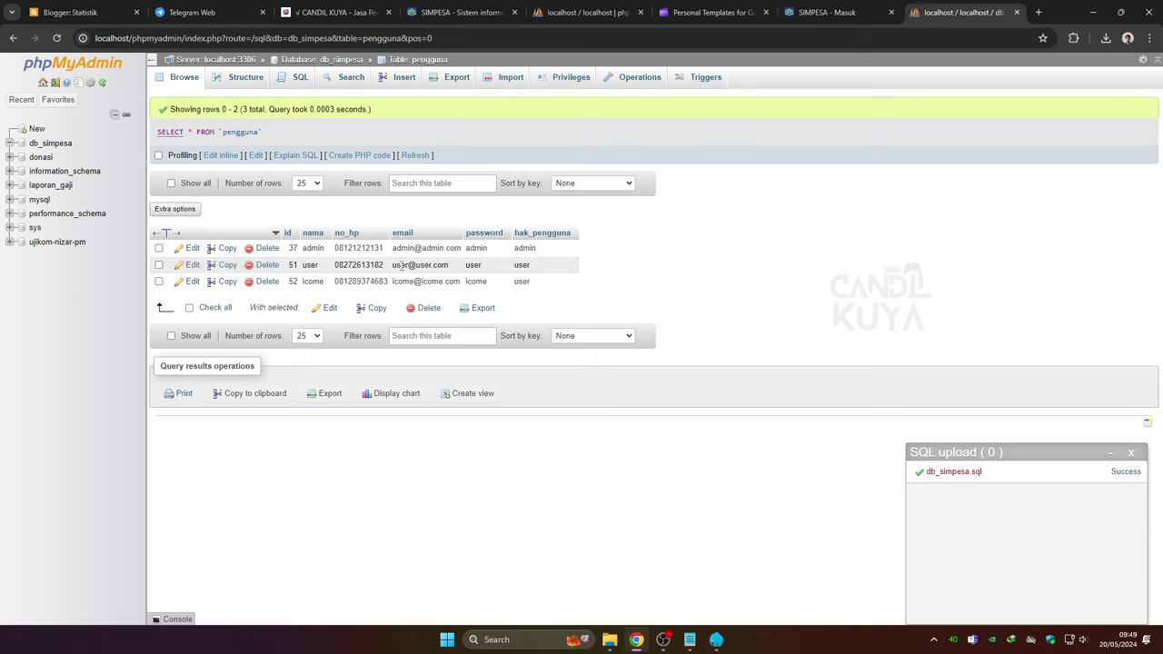
double_click(406, 265)
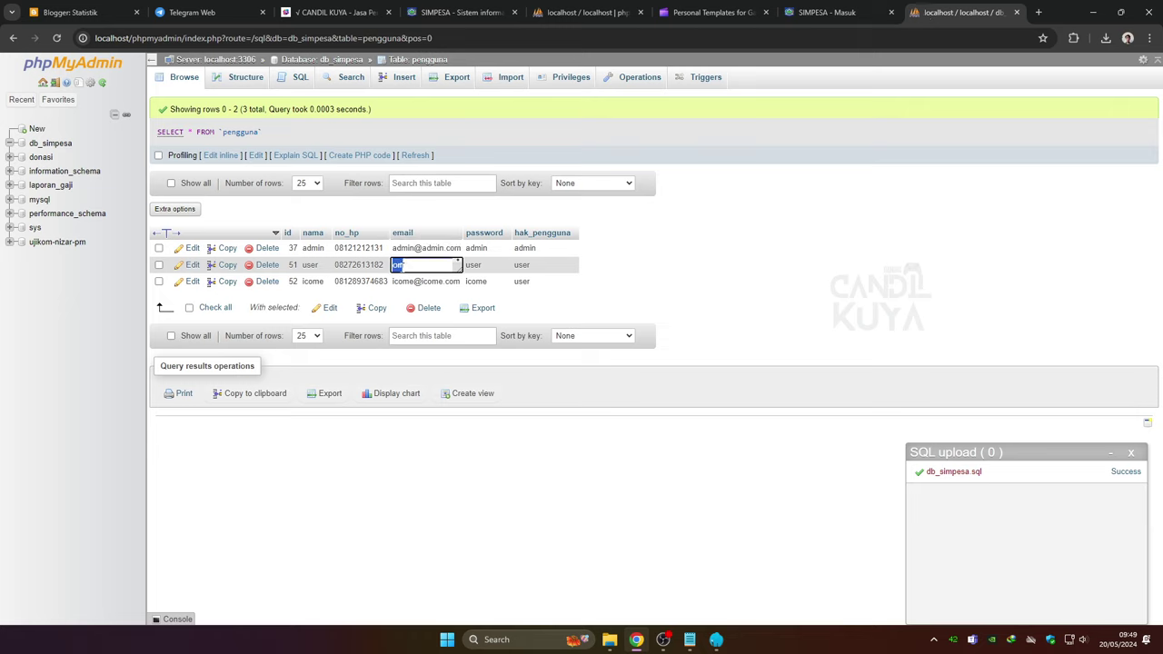
right_click(396, 264)
left_click(453, 325)
left_click(826, 12)
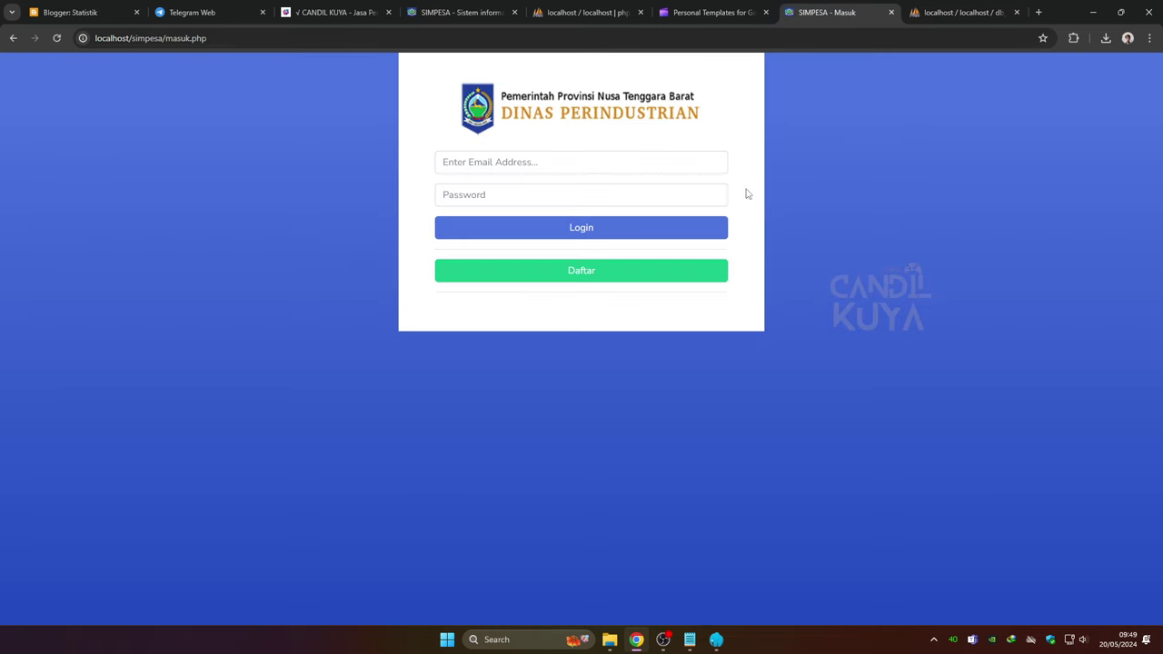
Log in to SIMPESA as the regular user with the pasted email and its password
right_click(516, 171)
left_click(559, 287)
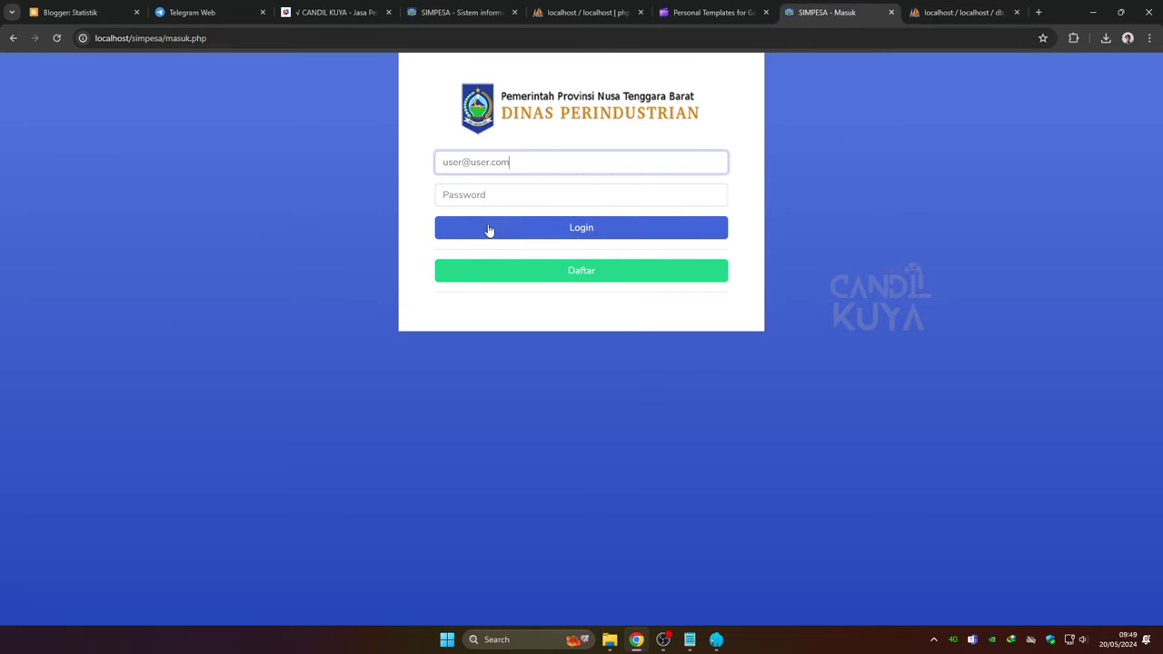
left_click(480, 199)
type("123")
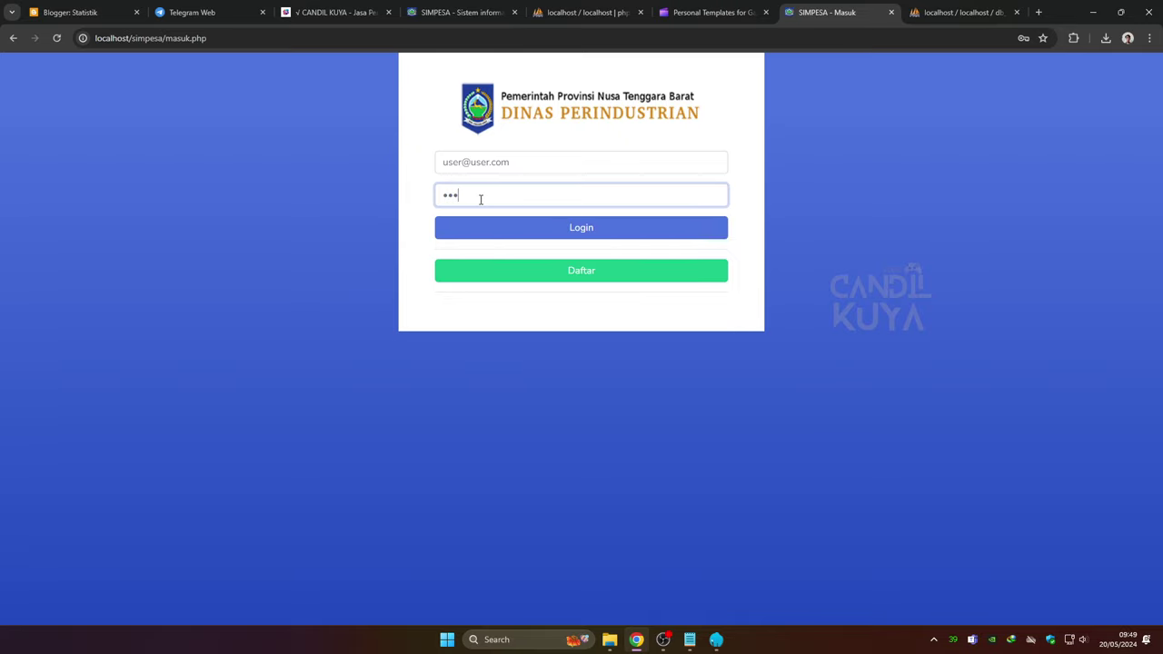
left_click(534, 233)
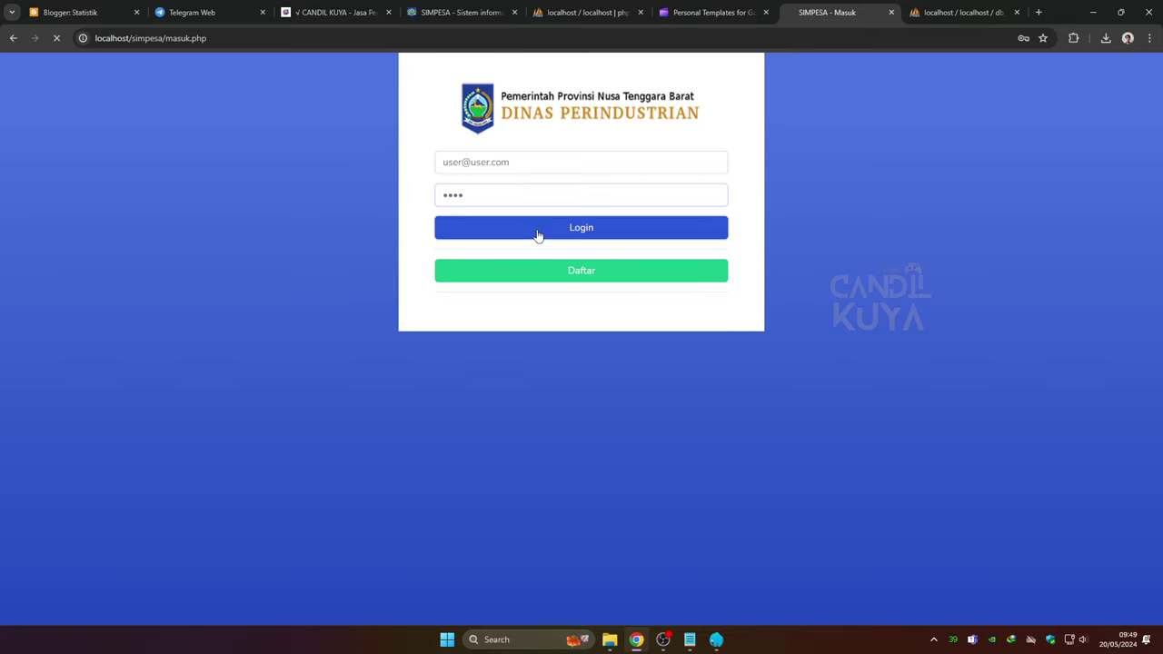
left_click(1038, 70)
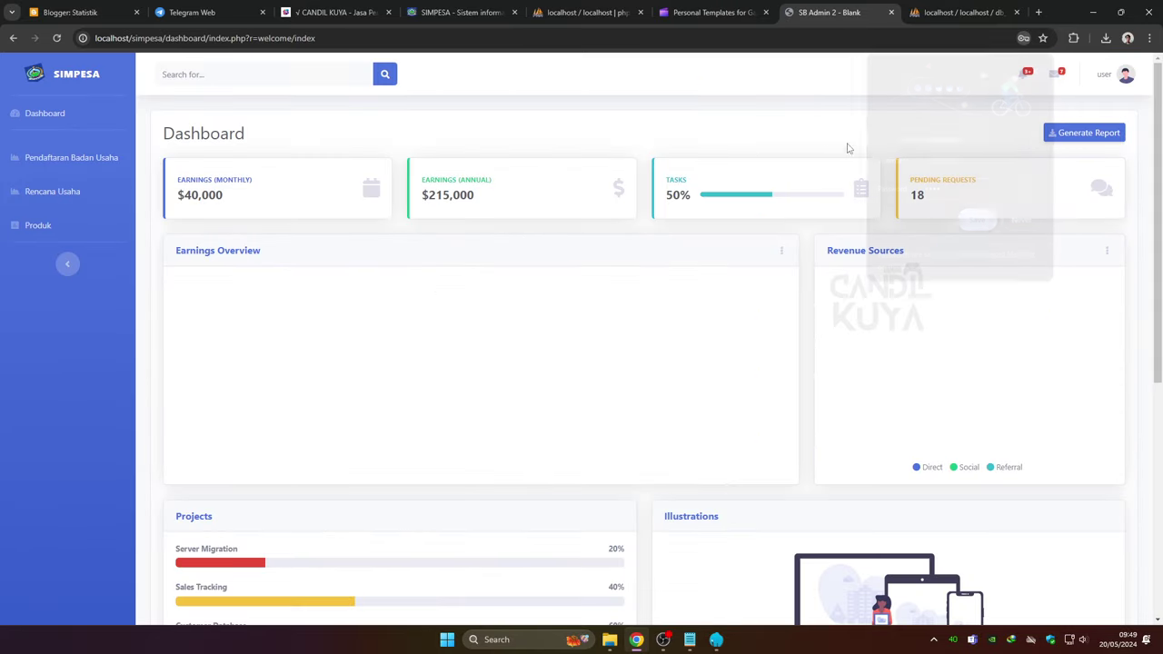
Browse the Pendaftaran Badan Usaha, Rencana Usaha and Produk pages, then open the account menu
left_click(74, 164)
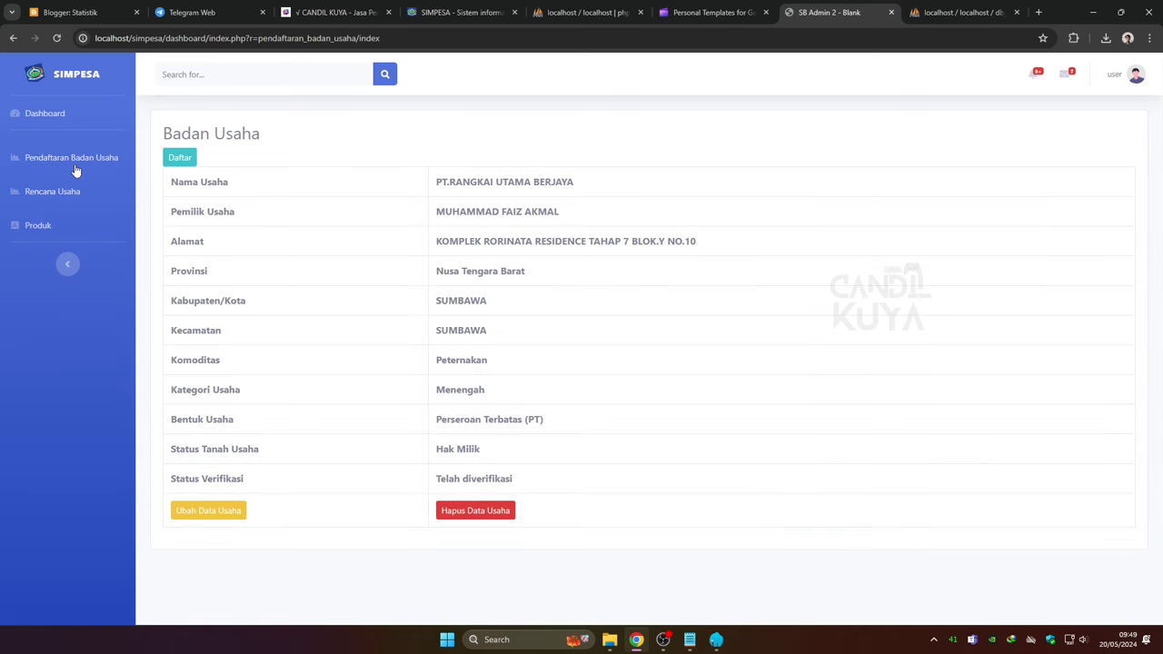
left_click(48, 203)
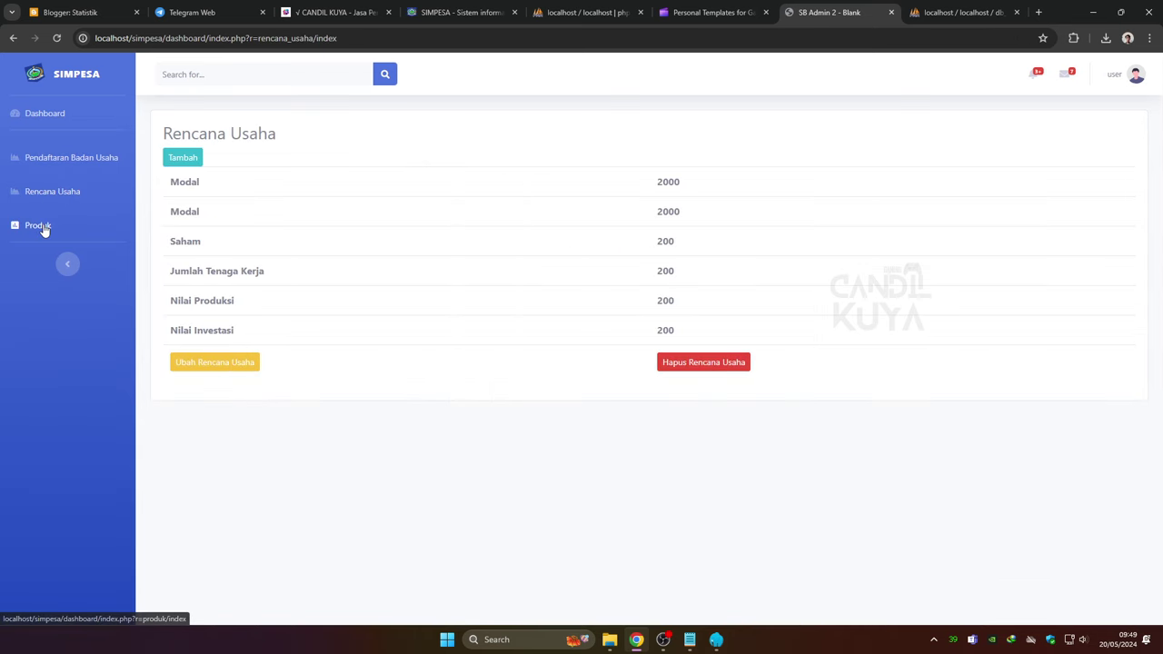
left_click(42, 228)
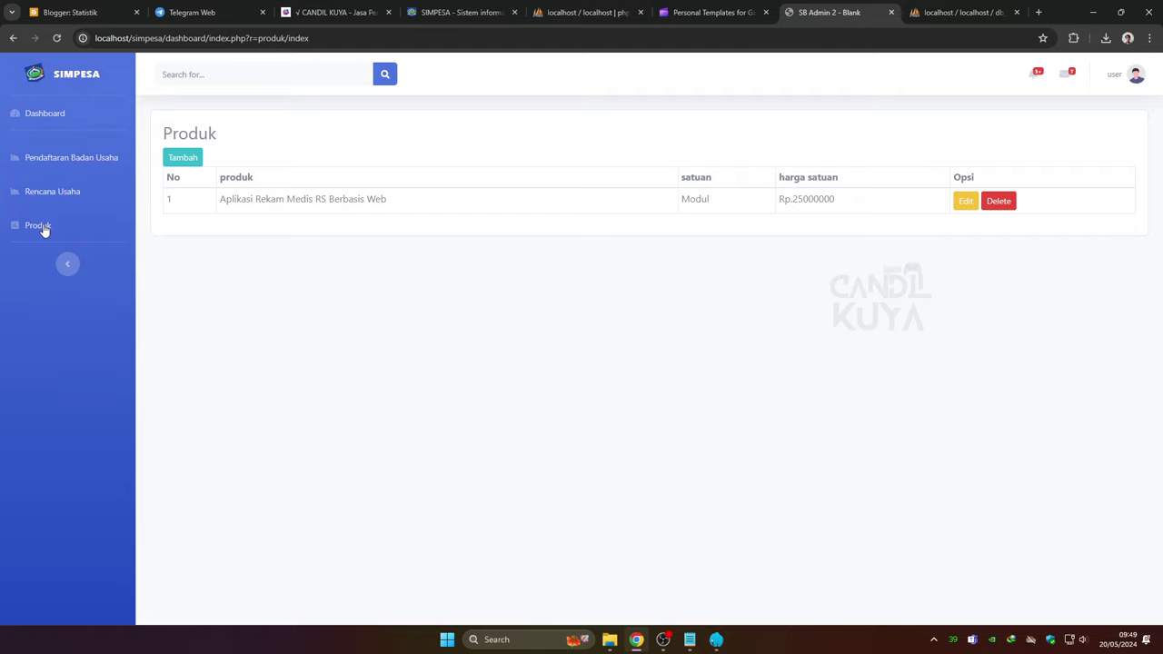
left_click(1139, 78)
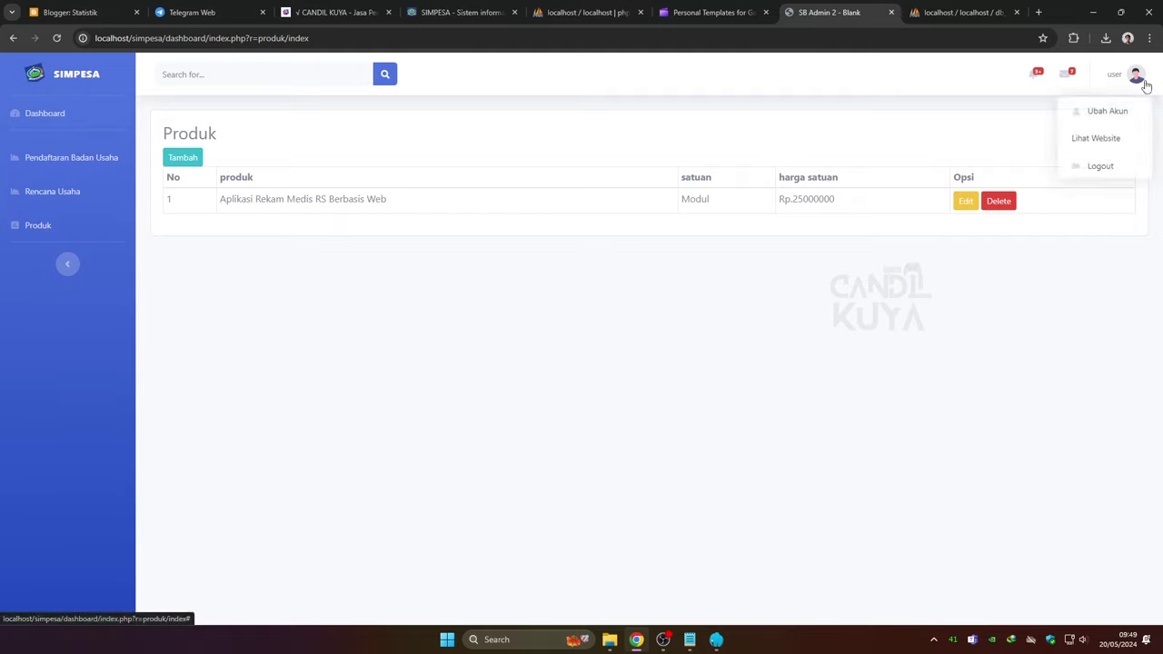
Log out of SIMPESA, go to the login page via Masuk, and open the Daftar form
left_click(1086, 169)
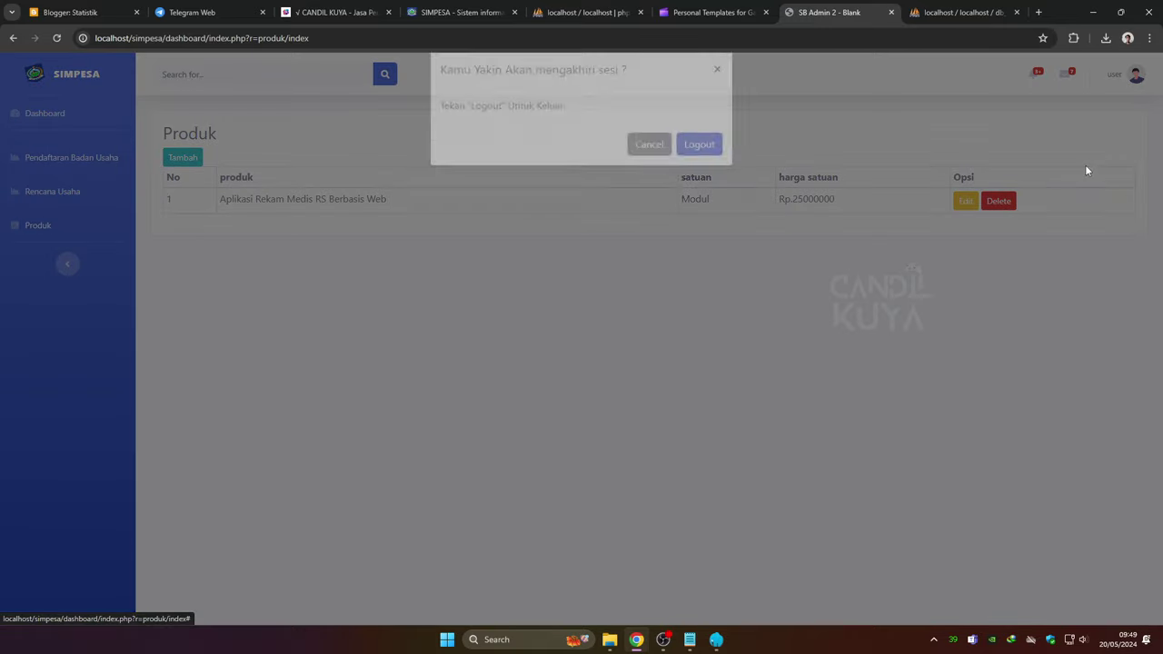
left_click(690, 169)
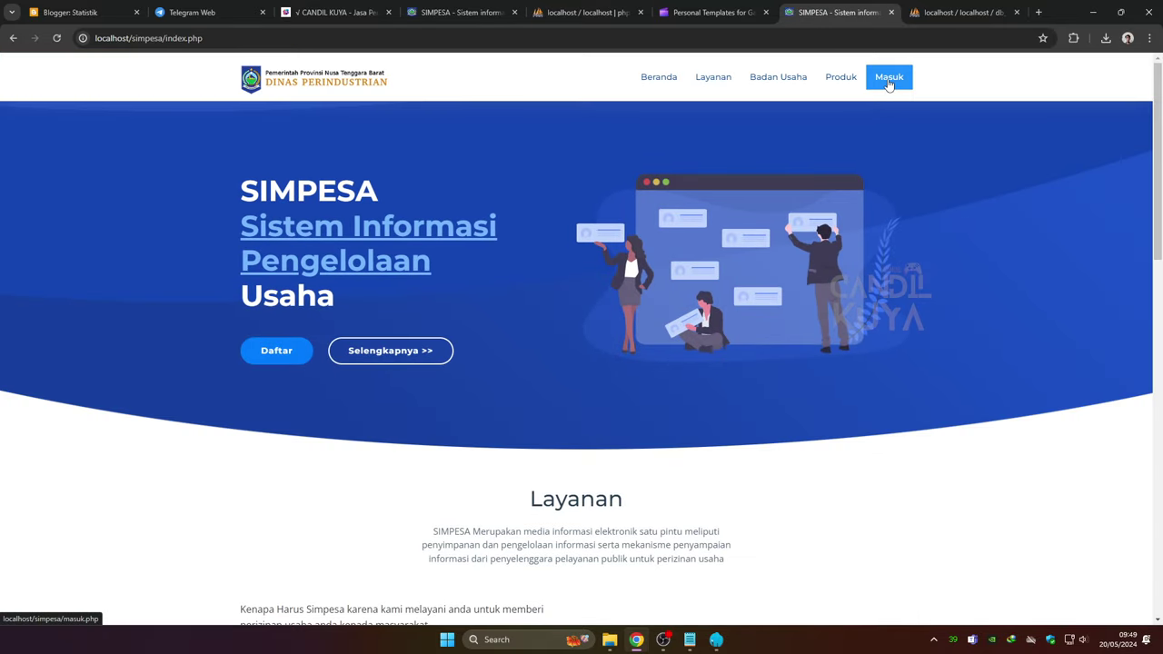
left_click(889, 79)
left_click(586, 270)
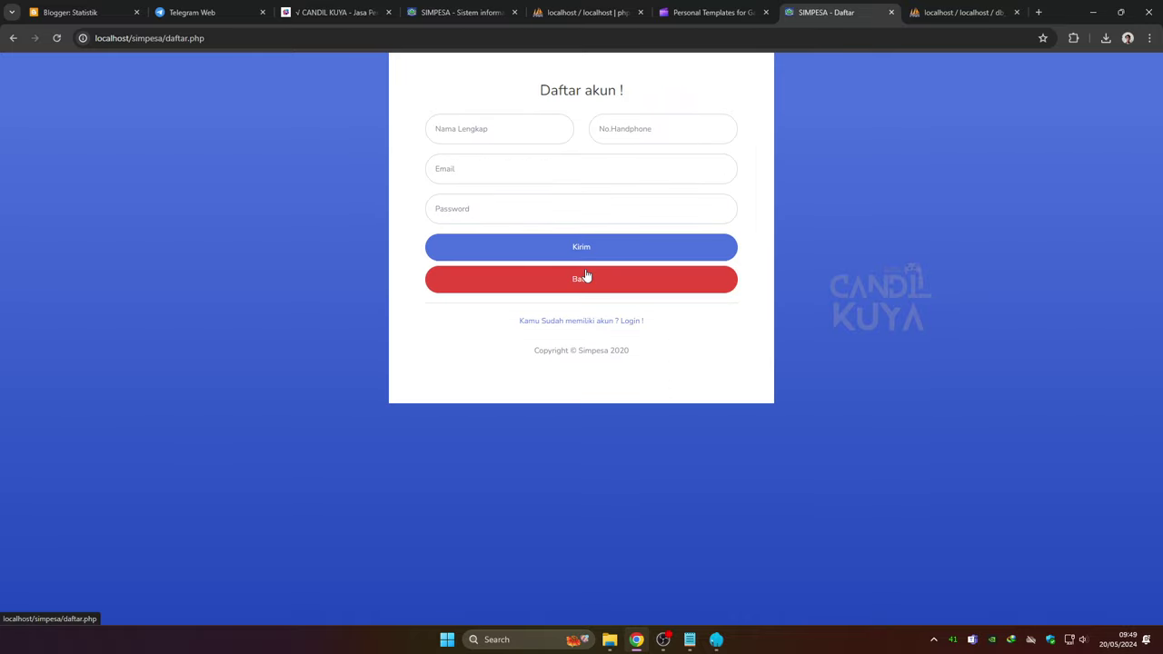
Register an account with full name, phone number, email and password, confirming the success alert
left_click(507, 137)
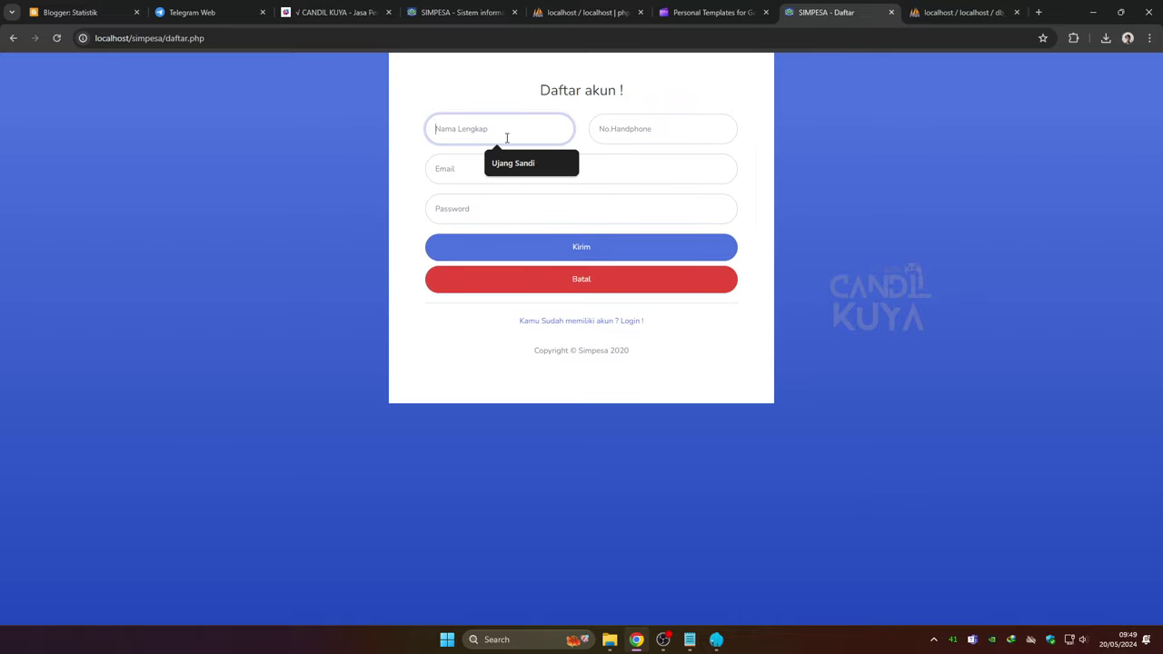
left_click(509, 165)
left_click(622, 133)
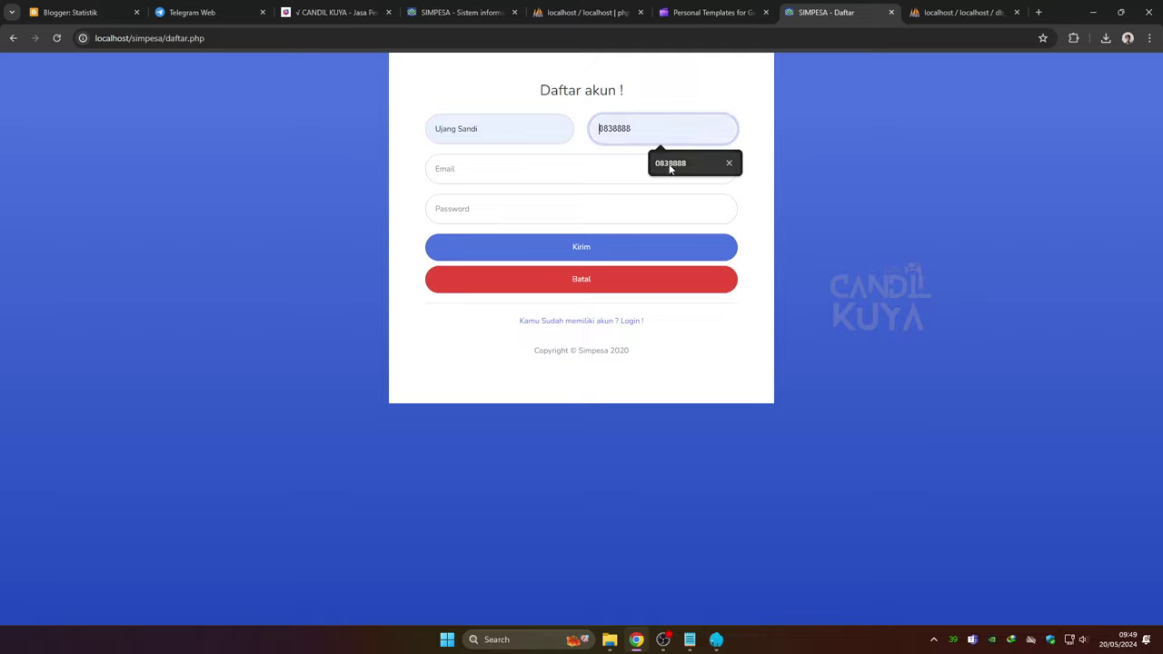
left_click(670, 163)
left_click(477, 169)
left_click(502, 204)
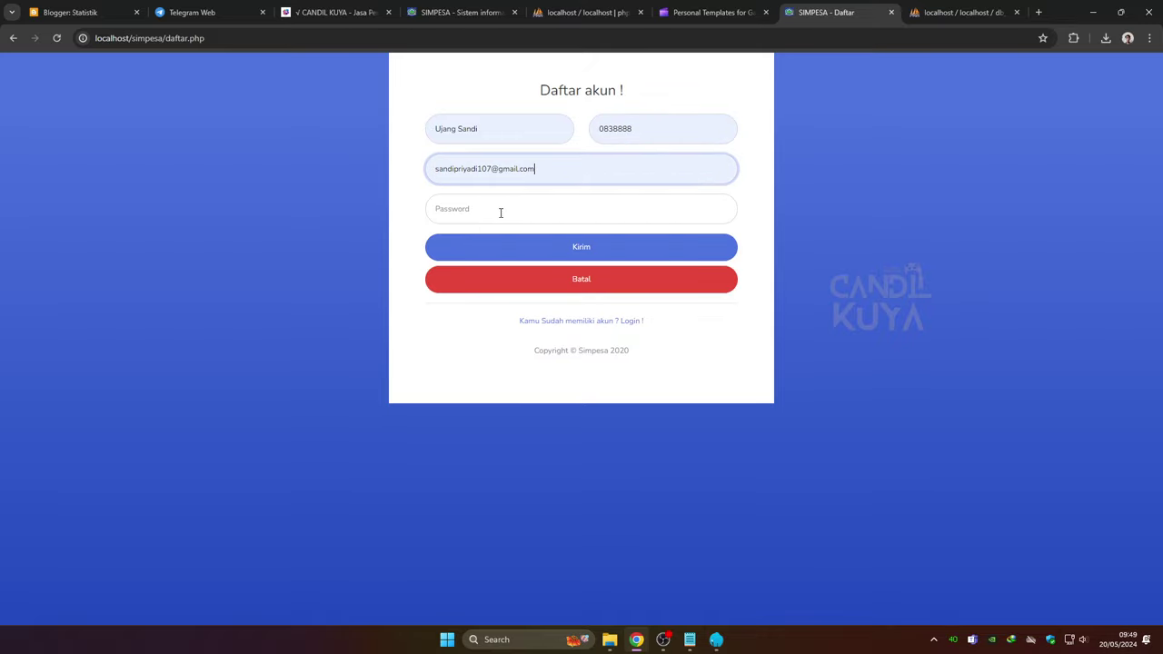
left_click(458, 215)
type("123")
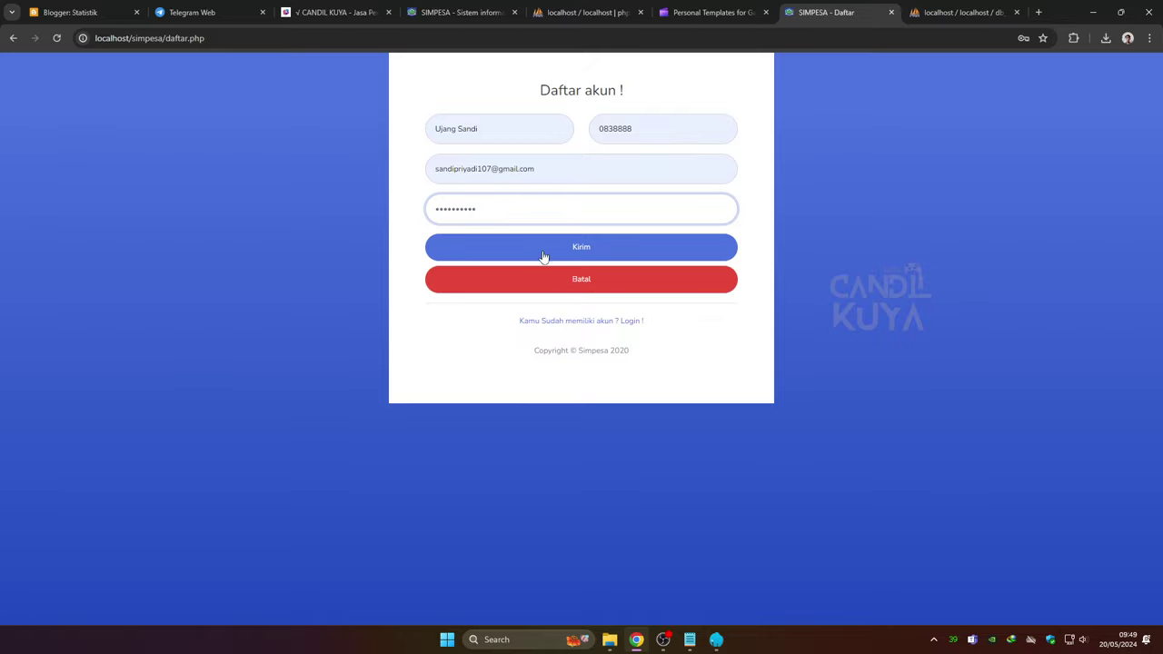
left_click(574, 251)
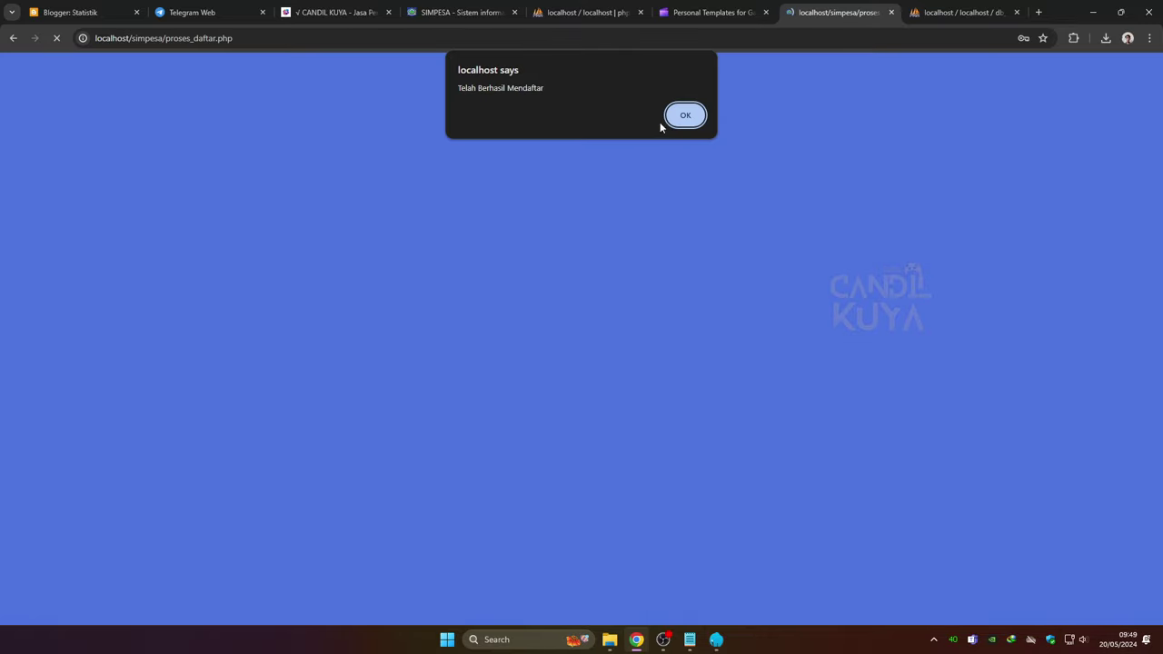
left_click(662, 123)
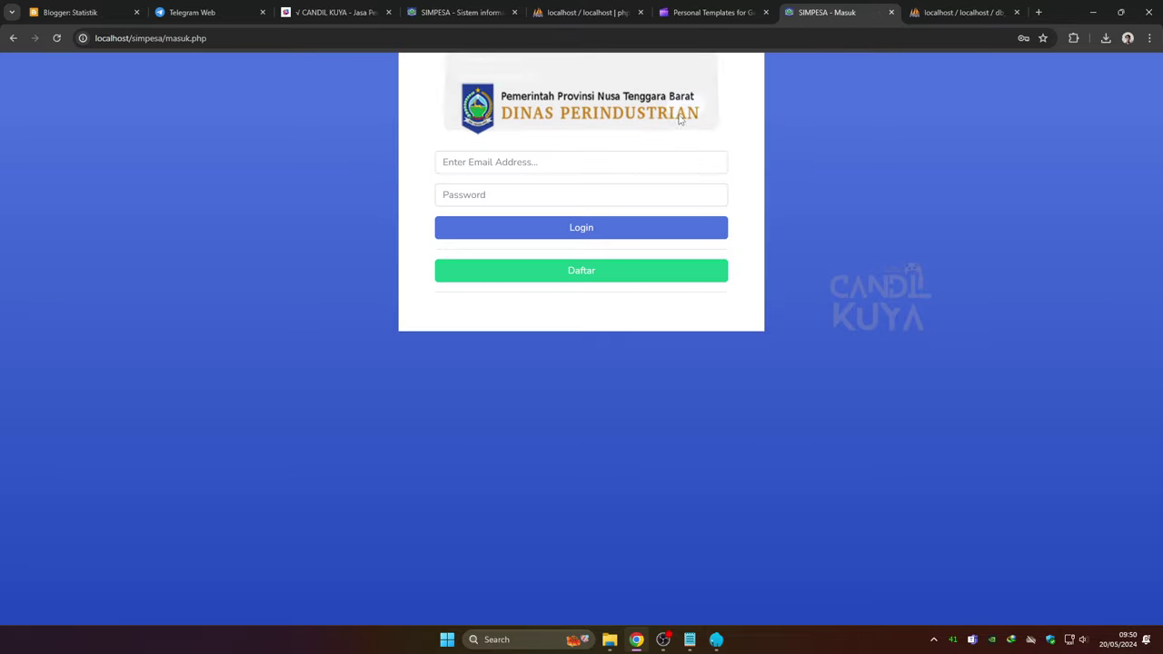
Log in with the new account's saved email and password, dismissing Chrome's save-password prompt
left_click(568, 160)
left_click(534, 193)
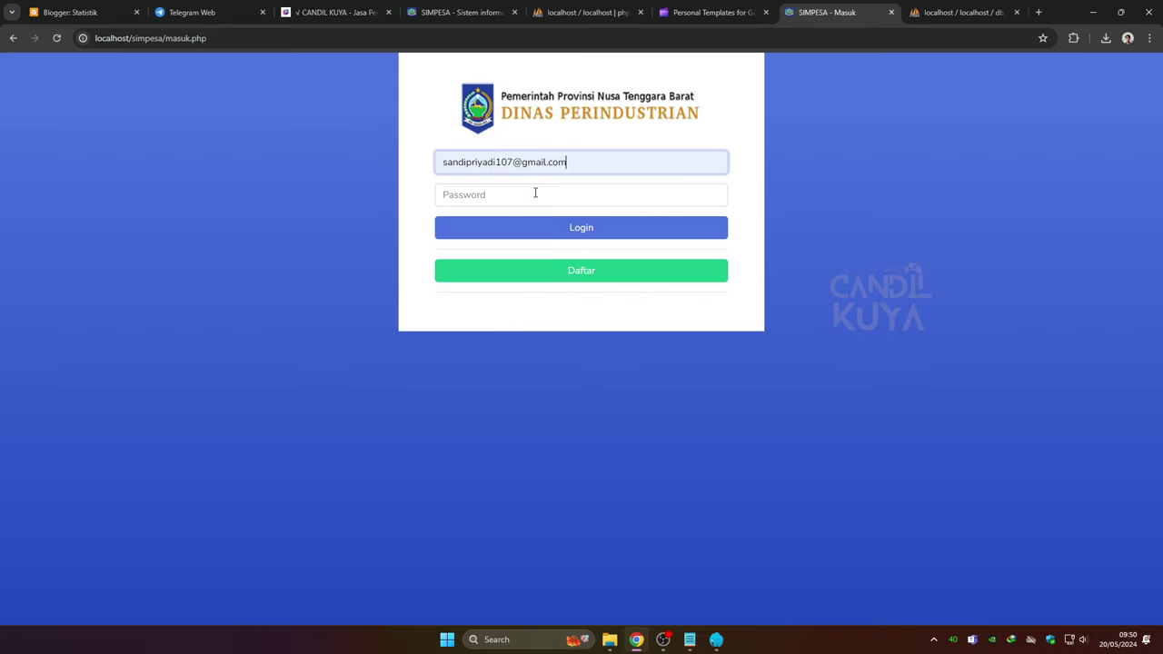
left_click(535, 194)
type("••")
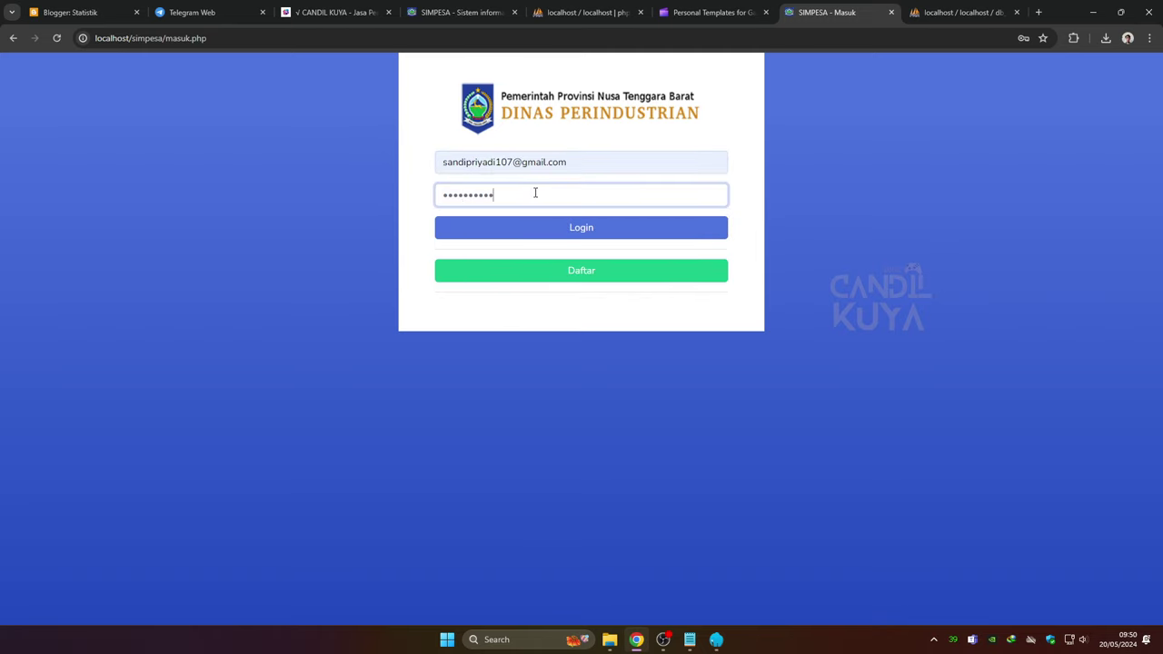
left_click(573, 231)
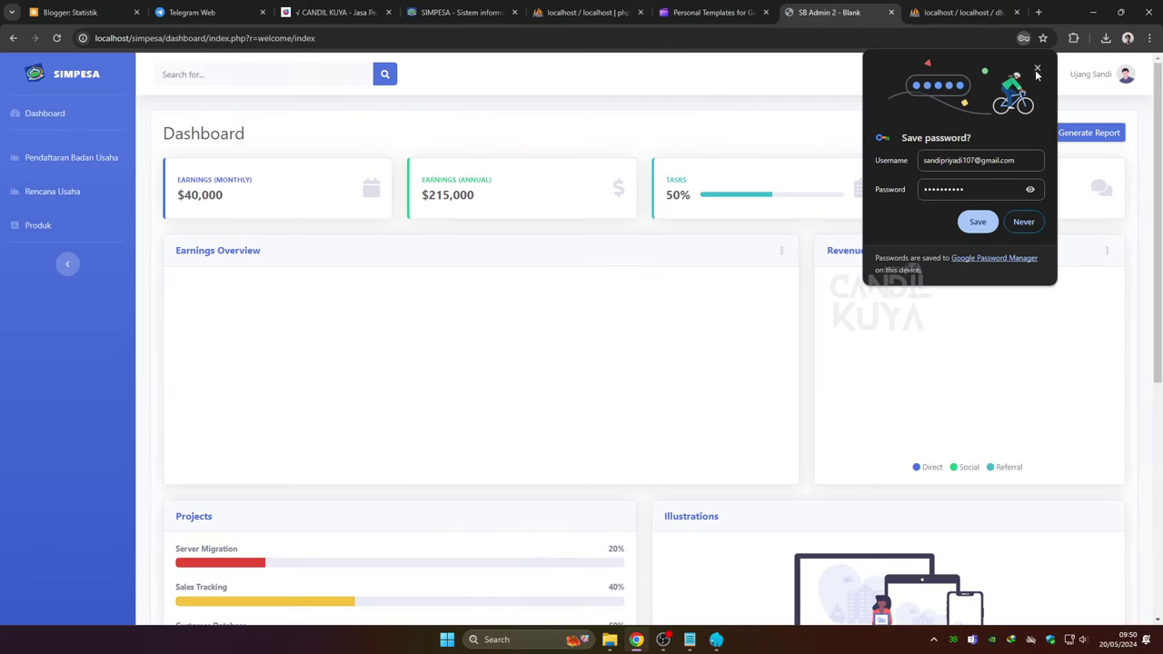
left_click(1036, 71)
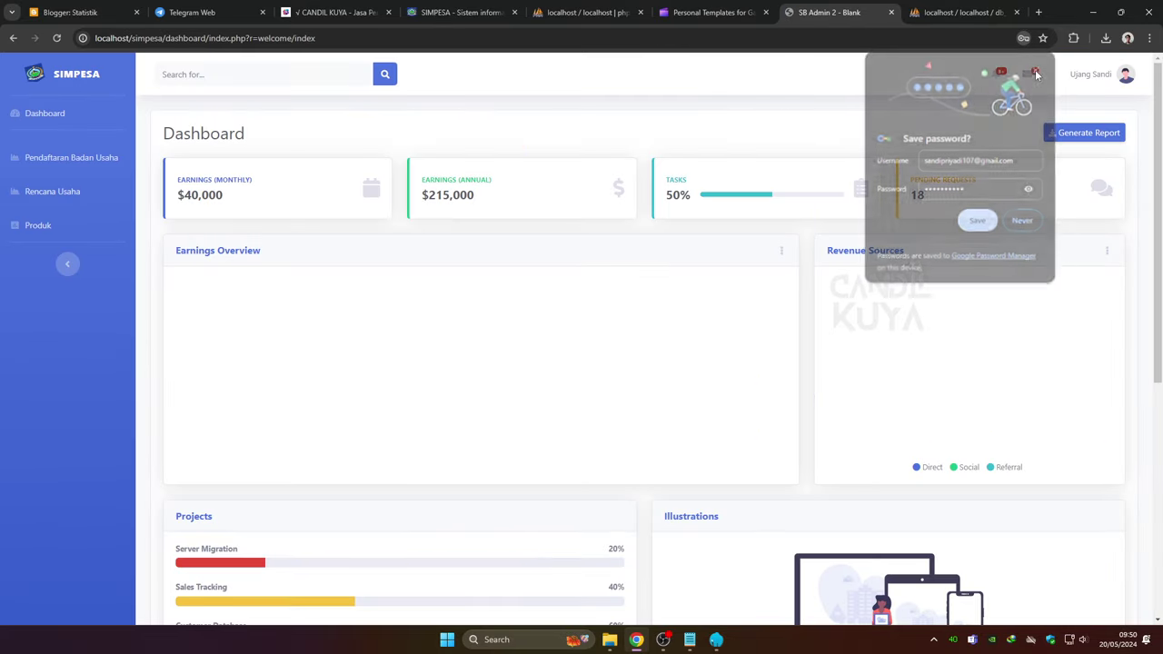
Look over Pendaftaran Badan Usaha and Rencana Usaha, then go to the empty Produk page
left_click(98, 160)
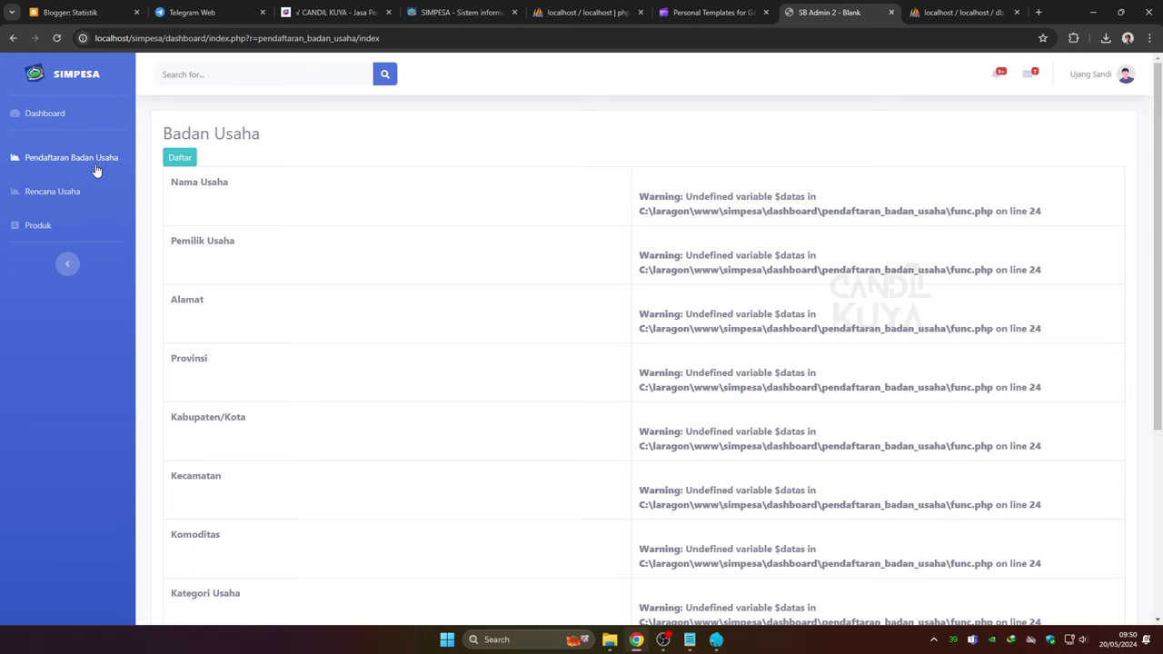
scroll(214, 243, "down", 3)
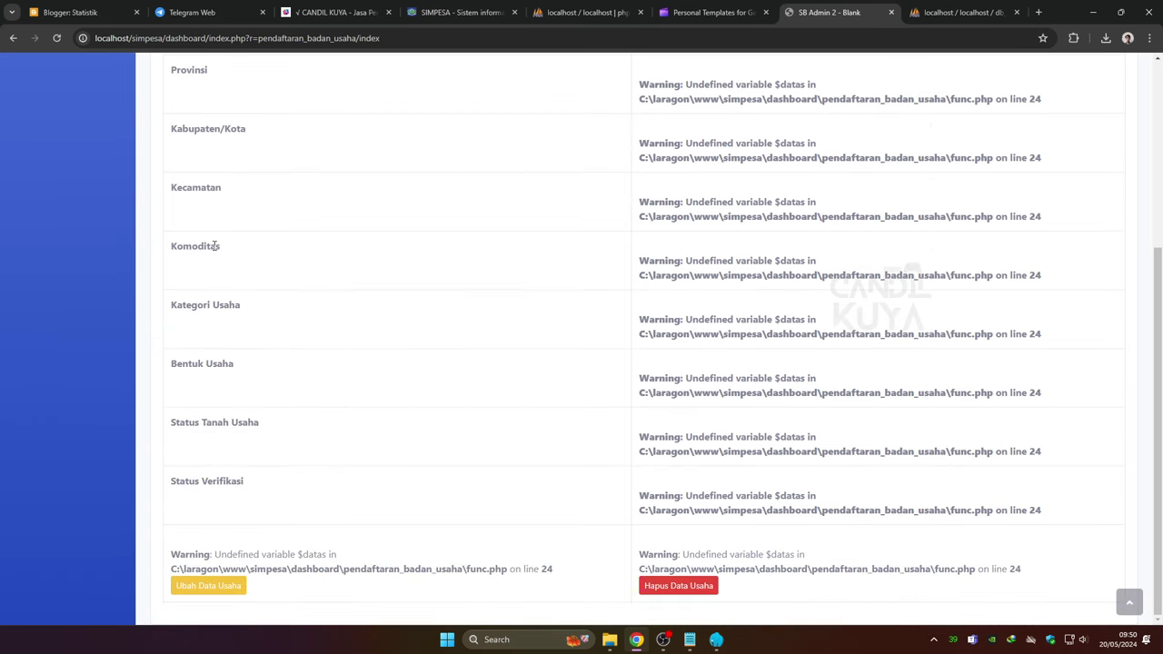
scroll(217, 251, "up", 3)
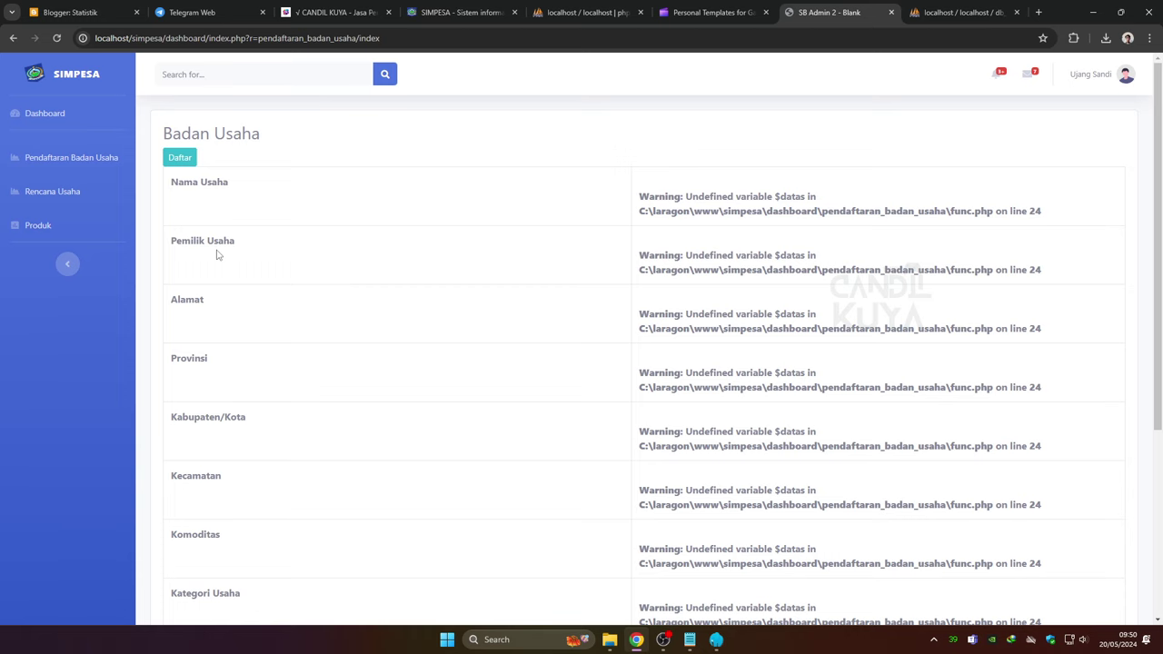
left_click(79, 192)
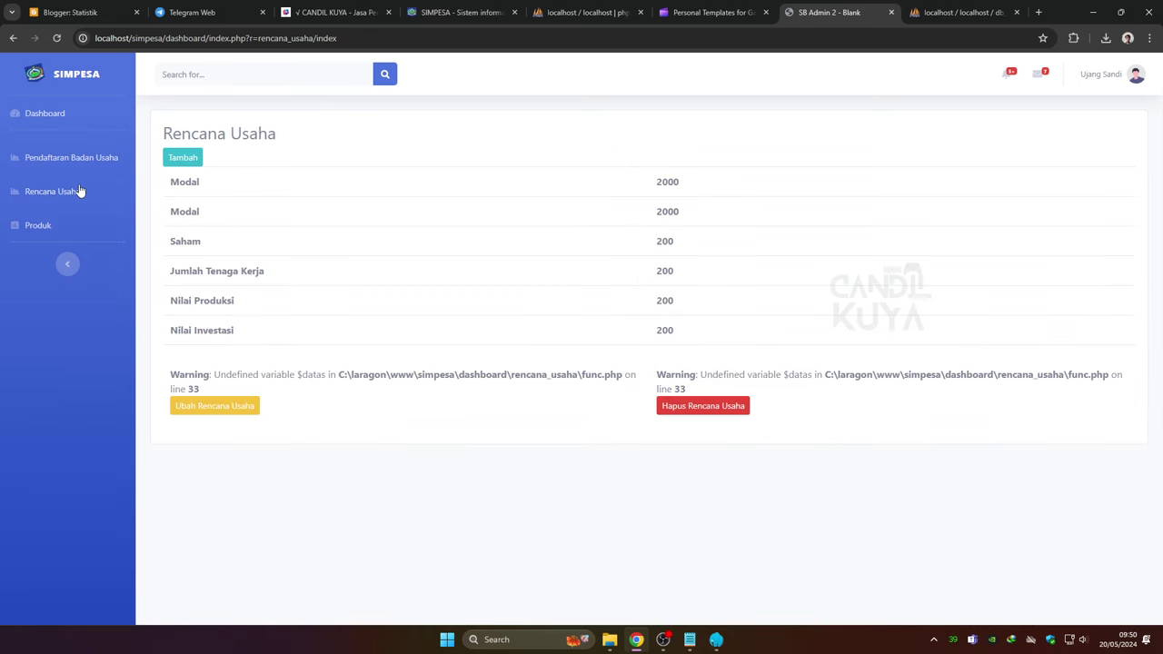
left_click(69, 228)
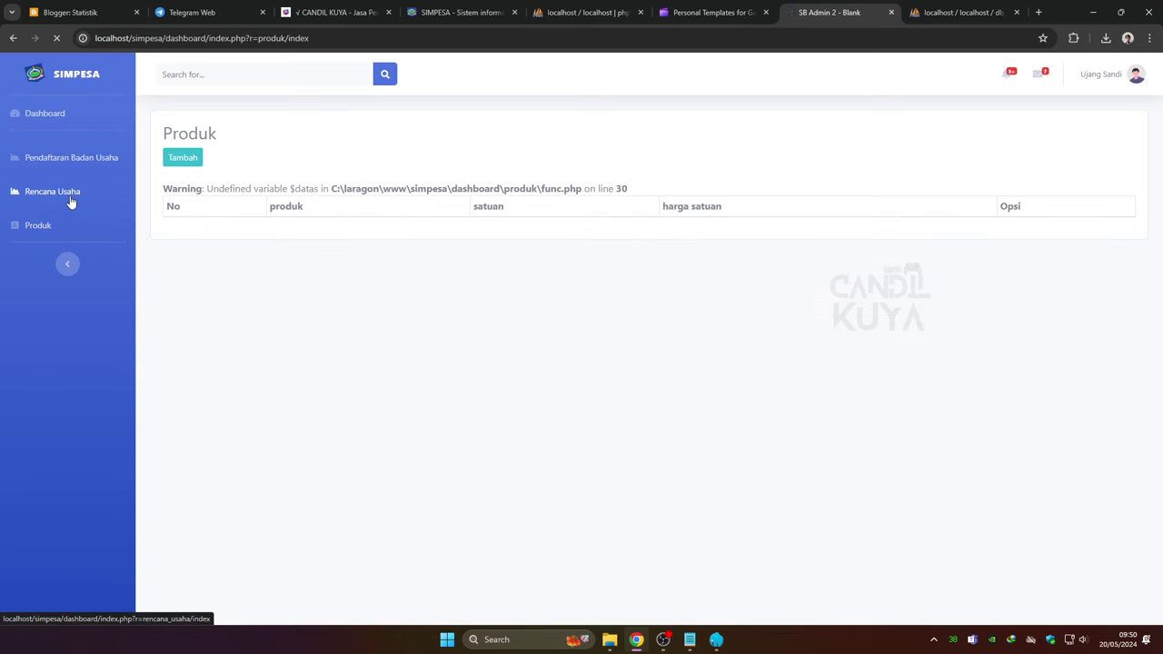
Revisit Rencana Usaha, return to Produk, and select the undefined-variable warning text
left_click(70, 198)
left_click(68, 227)
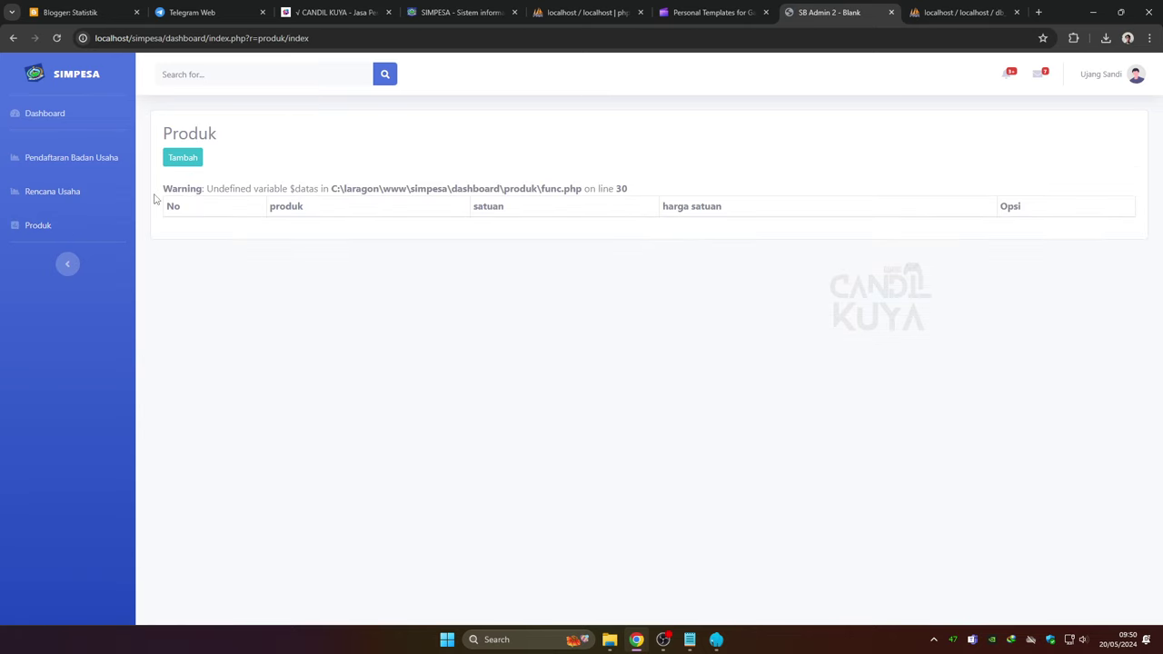
left_click_drag(162, 188, 667, 189)
left_click(445, 182)
Add product Magnum with unit Pics and unit price 27.000, and save it
left_click(182, 158)
left_click(200, 178)
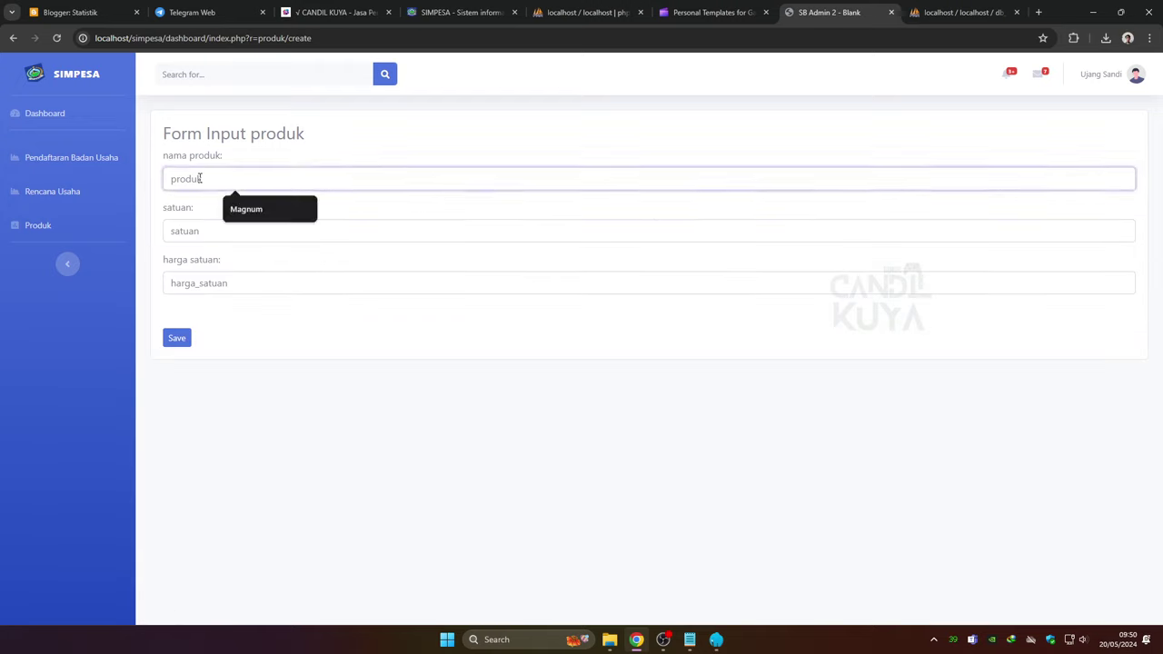
left_click(238, 209)
left_click(238, 230)
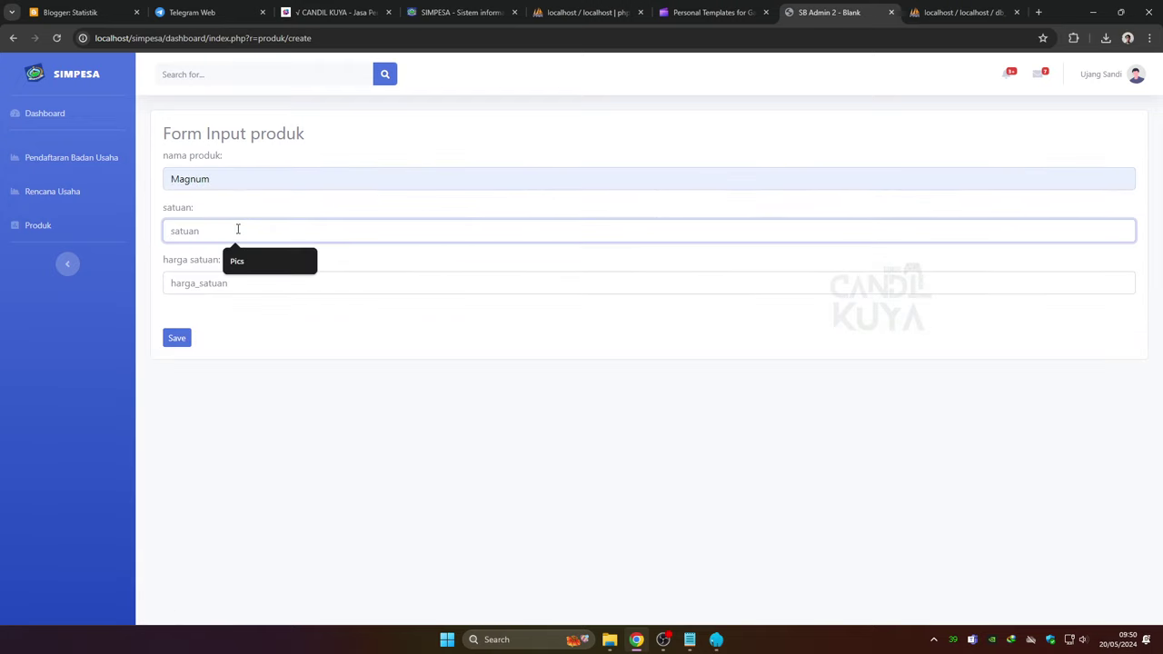
left_click(243, 264)
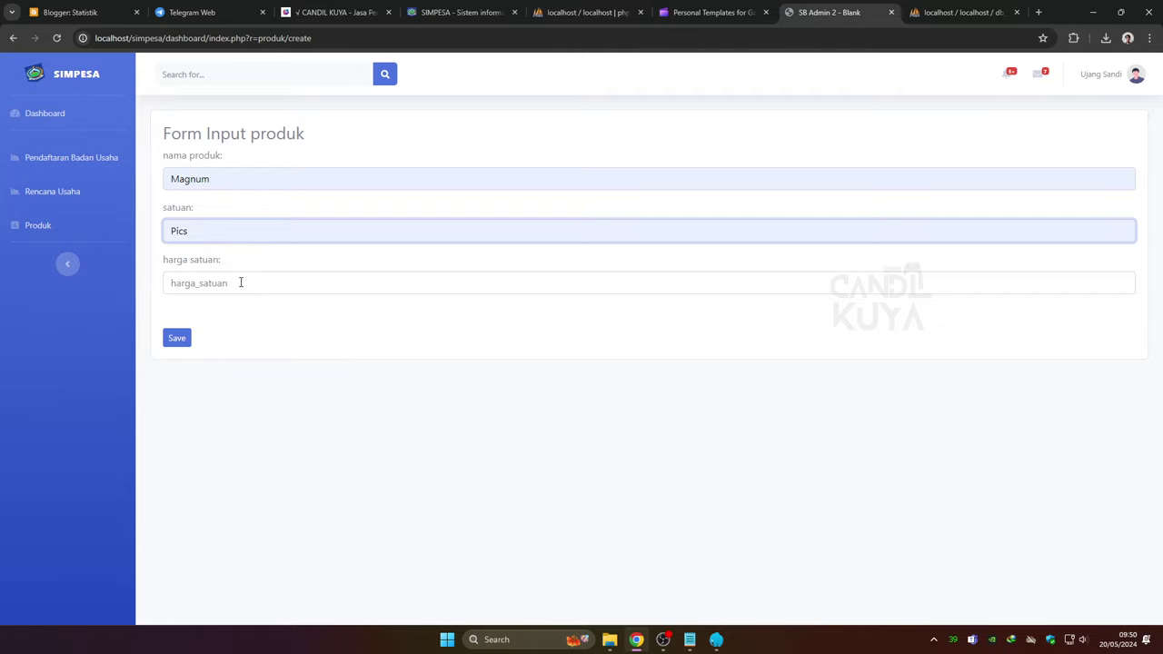
left_click(241, 283)
left_click(239, 314)
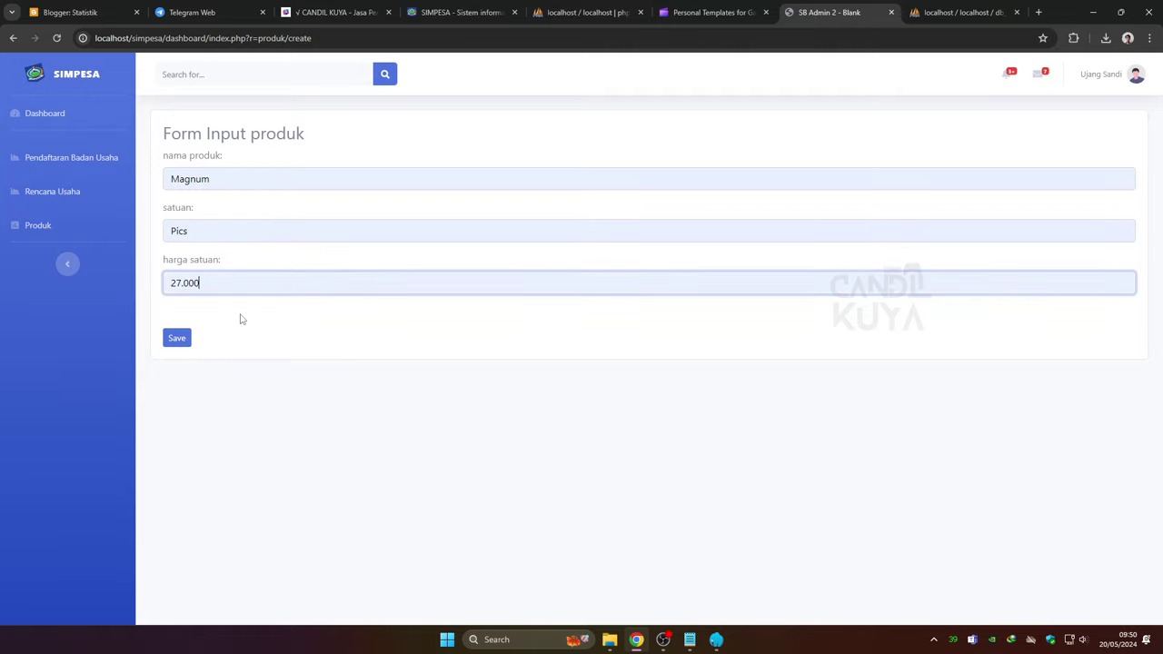
left_click(178, 340)
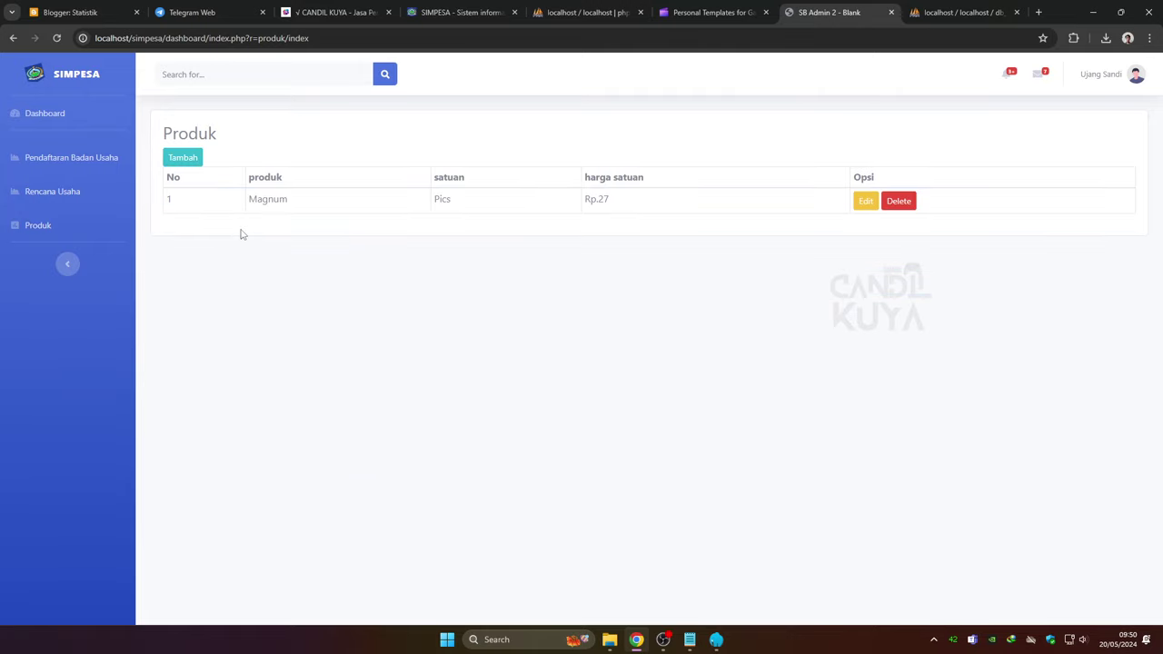
View the empty Rencana Usaha entry form, stepping through its modal, saham and nilai_investasi fields
left_click(95, 200)
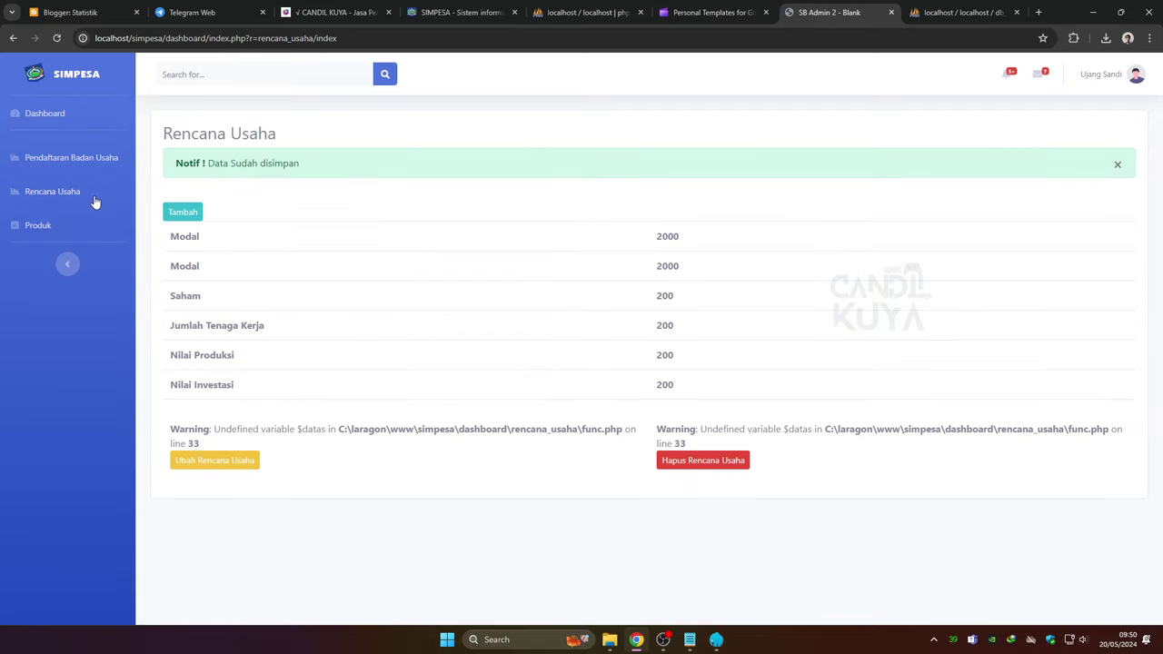
left_click(183, 211)
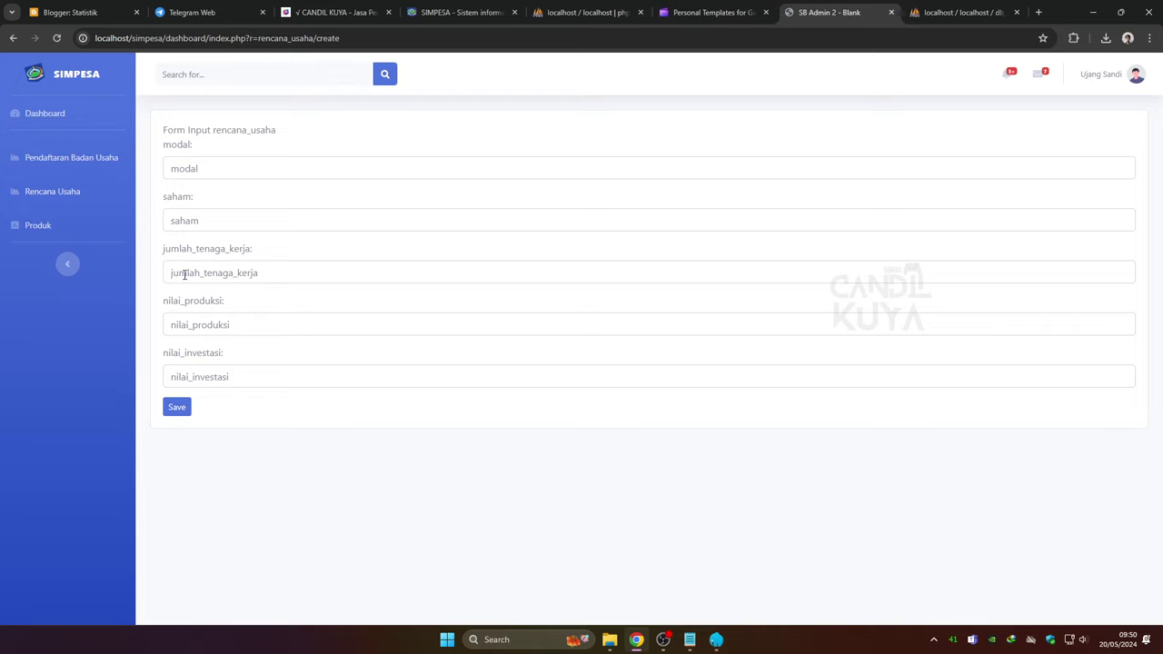
left_click(207, 168)
left_click(195, 221)
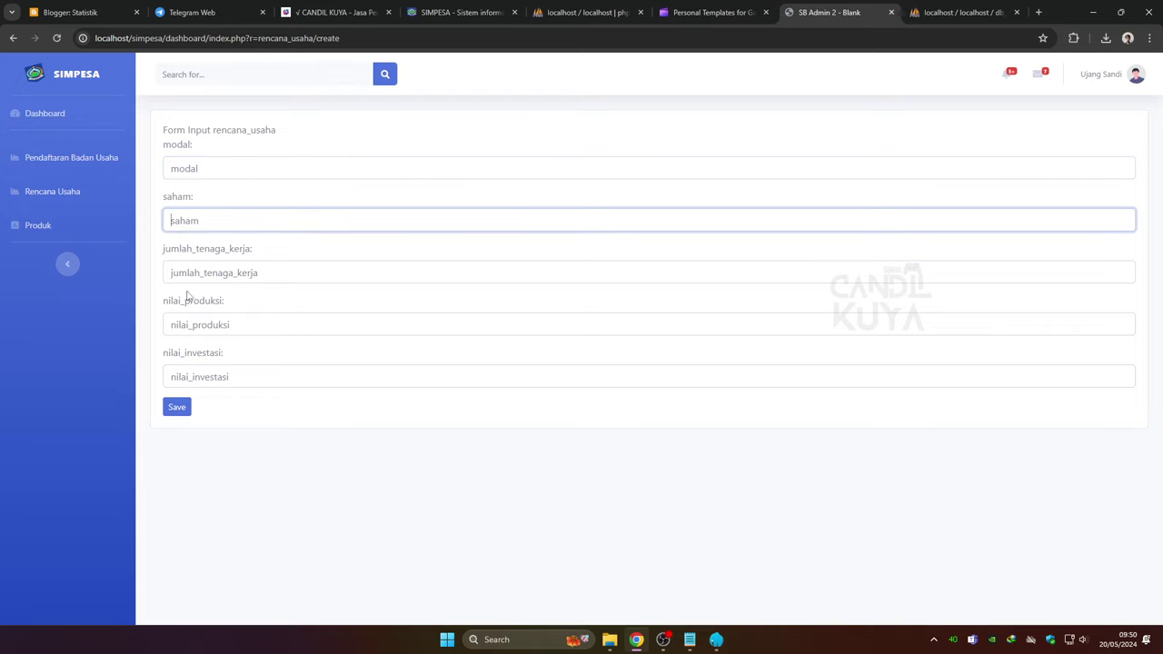
left_click(189, 375)
Open the Badan Usaha registration form and scroll down through its fields
left_click(74, 161)
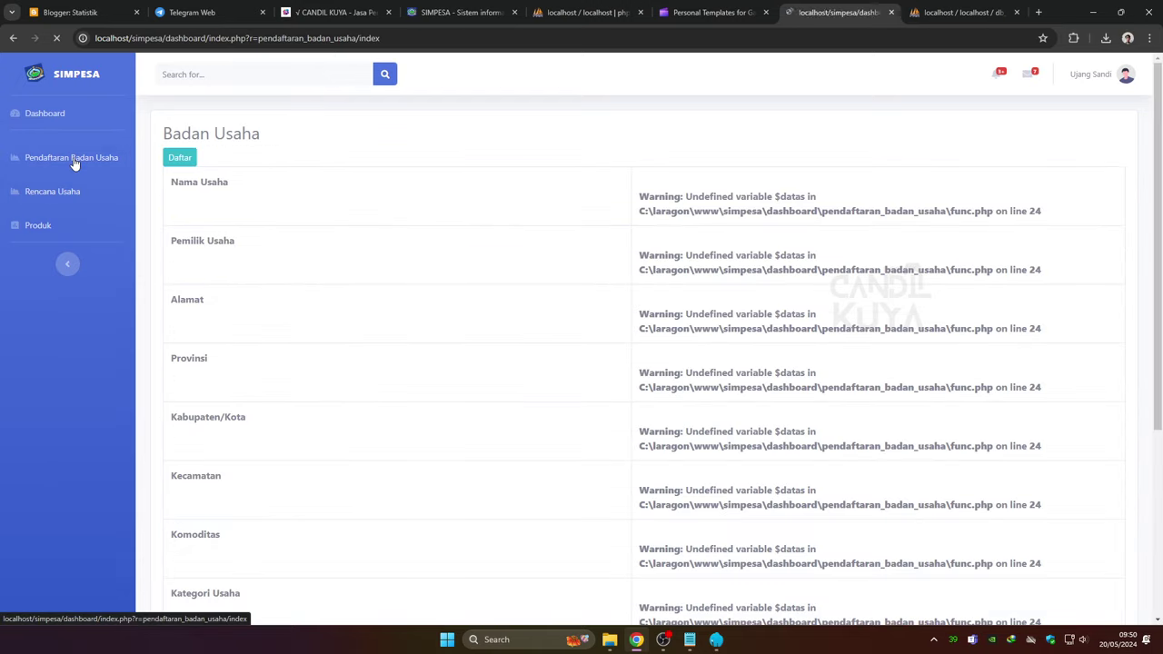
left_click(177, 158)
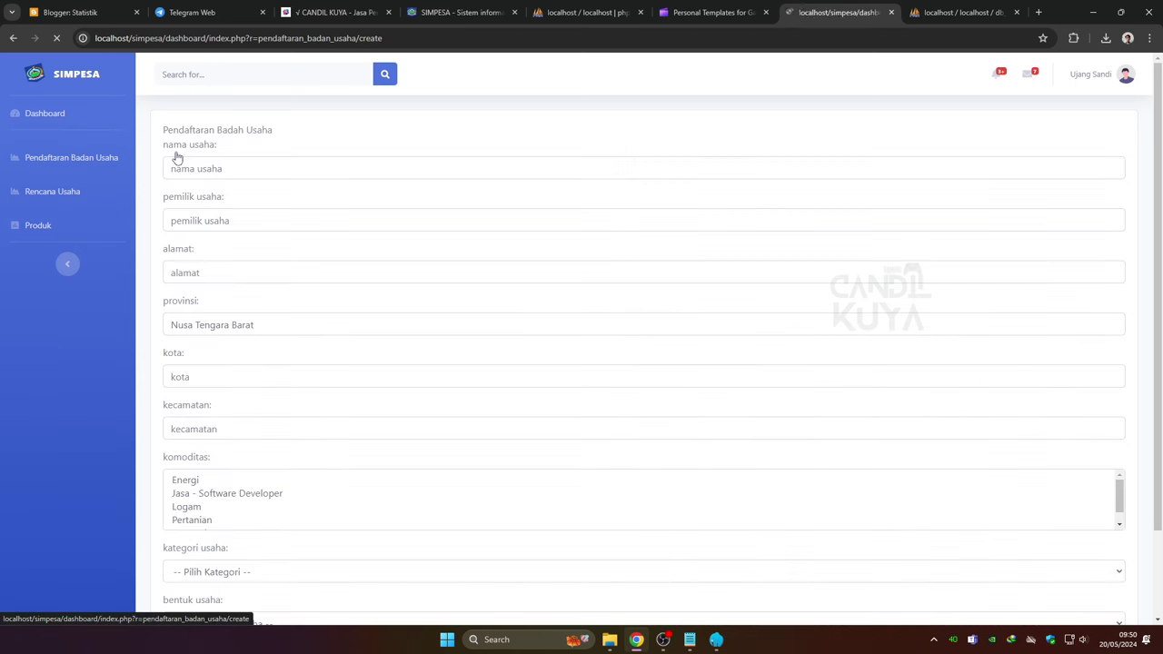
scroll(188, 228, "down", 3)
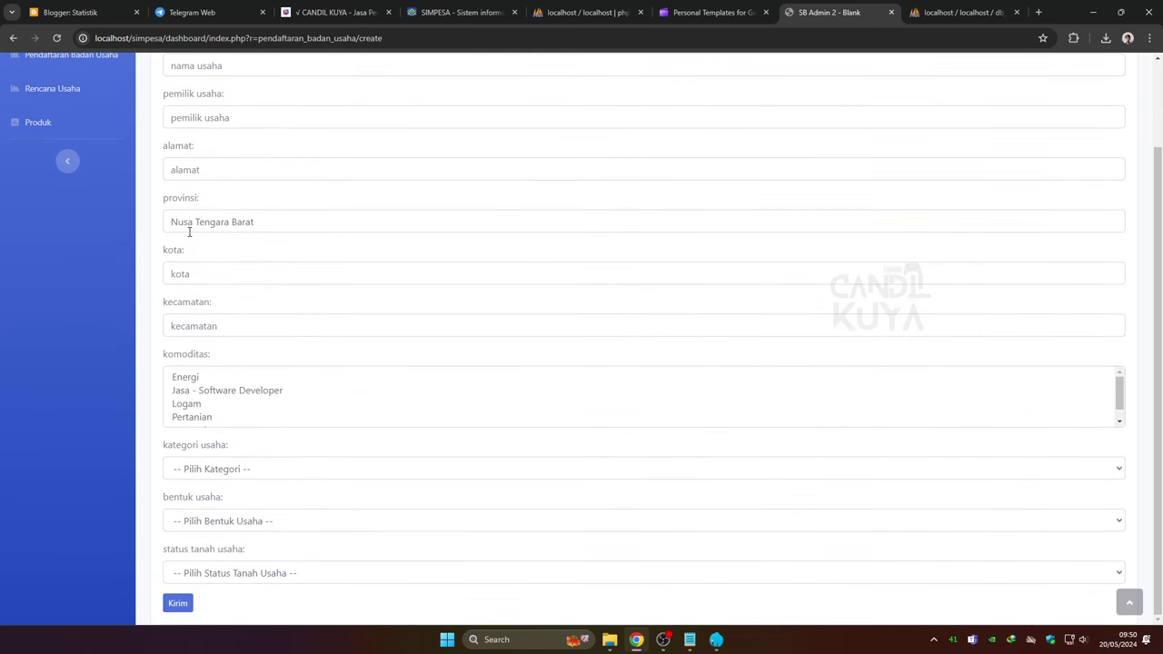
scroll(221, 389, "down", 1)
Try commodities Logam and Jasa - Software Developer, browse category, form and land-status choices, then return to Dashboard
left_click(205, 392)
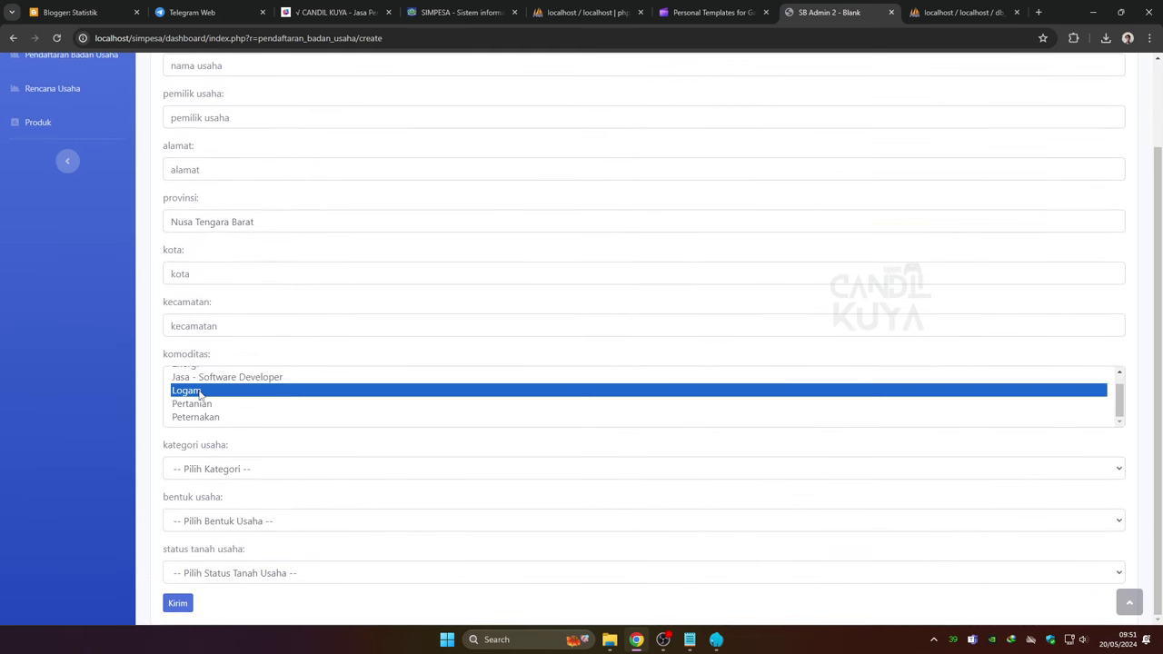
left_click(215, 380)
left_click(240, 469)
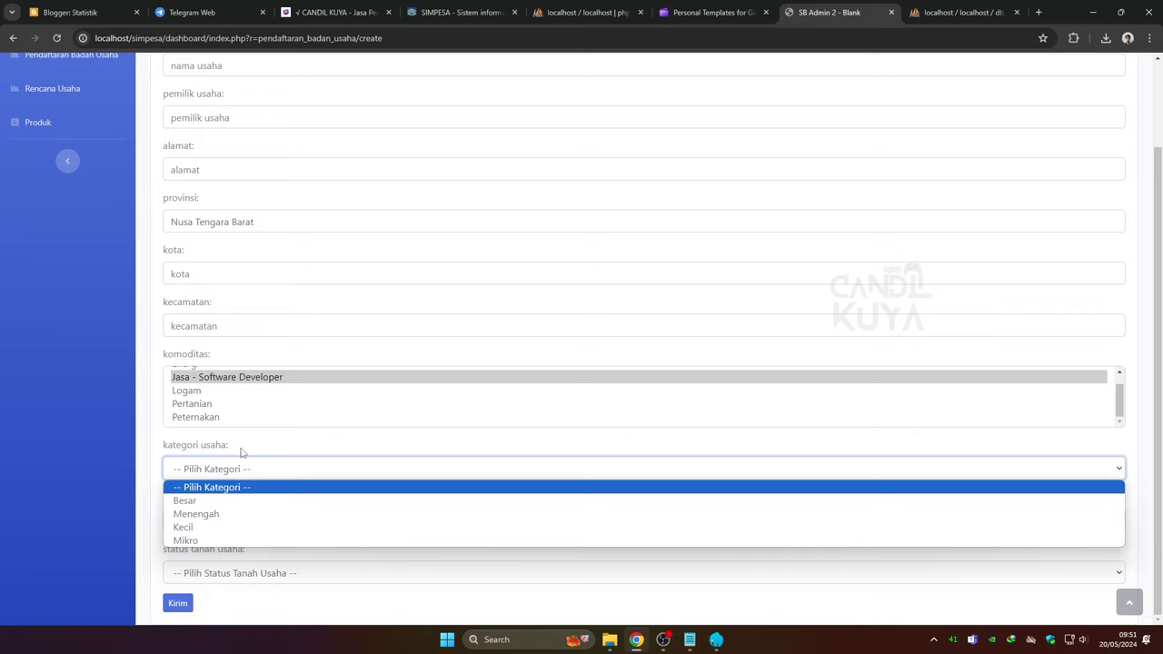
left_click(245, 447)
double_click(202, 525)
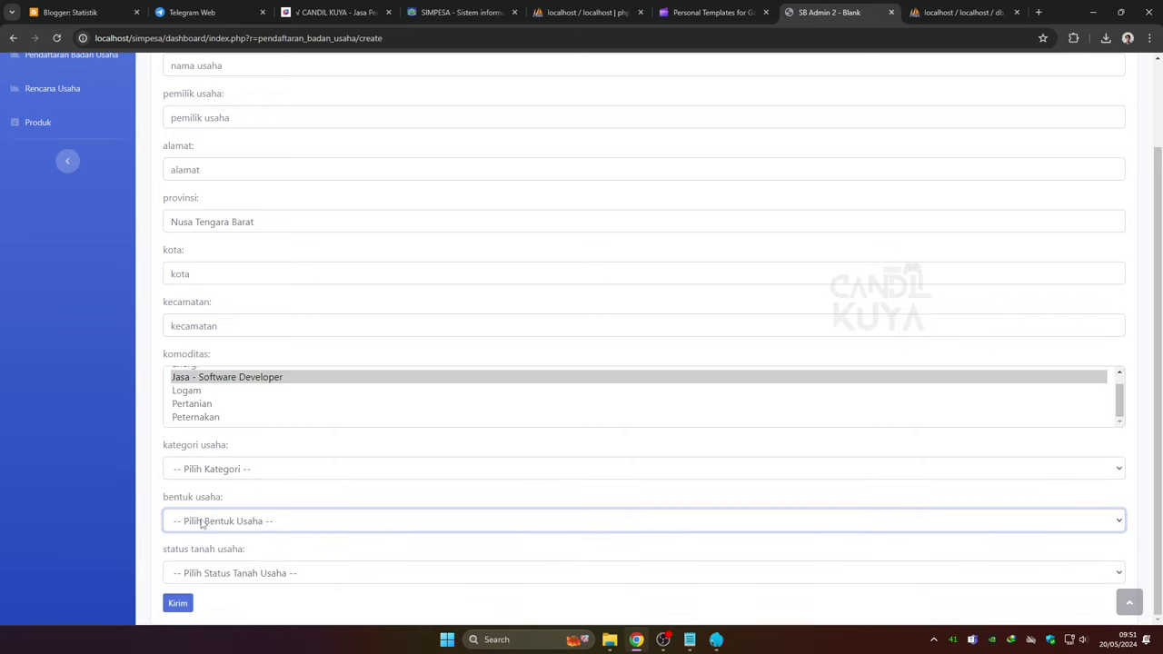
left_click(216, 573)
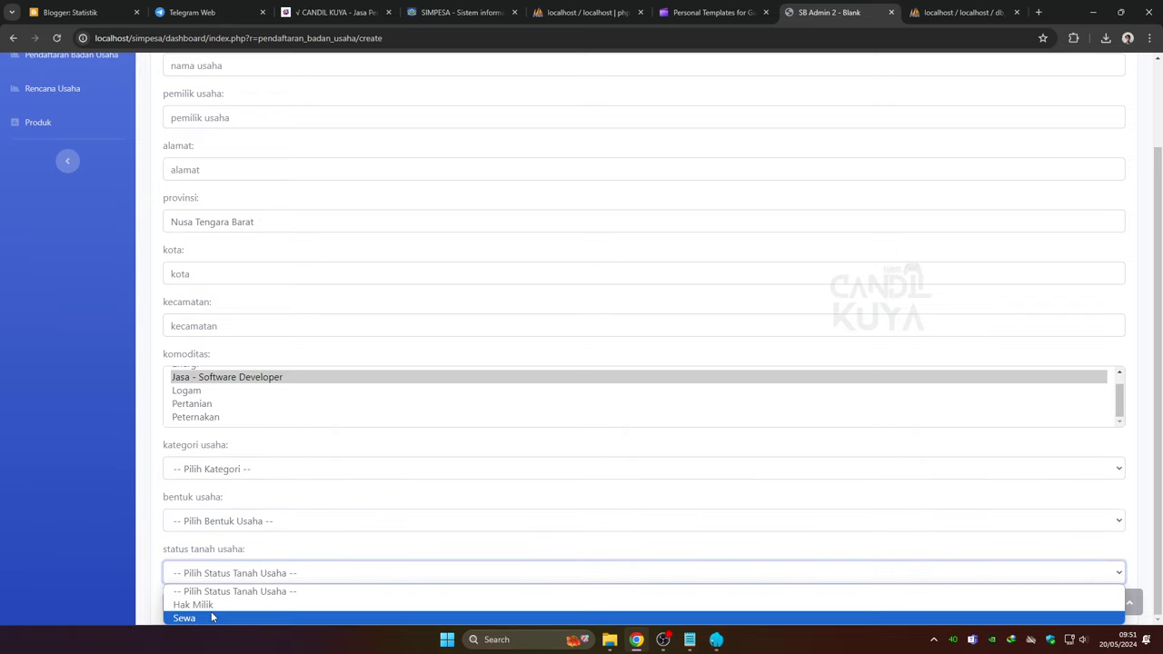
scroll(257, 265, "up", 2)
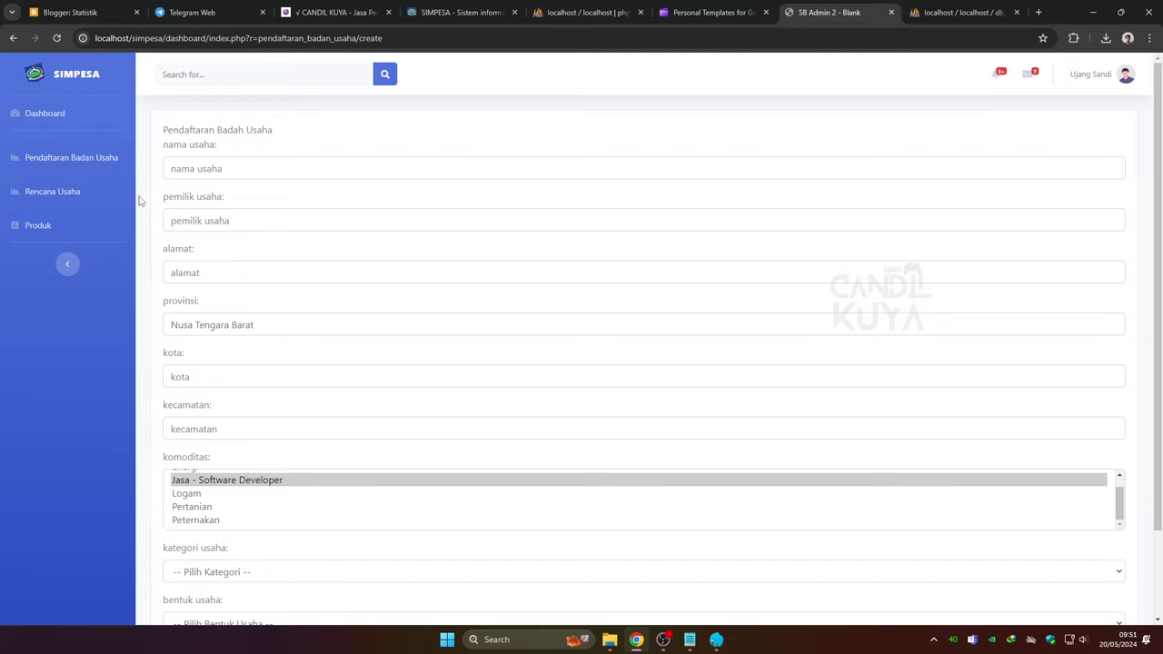
left_click(54, 115)
Log out from the avatar menu and confirm Logout in the dialog
scroll(368, 356, "down", 5)
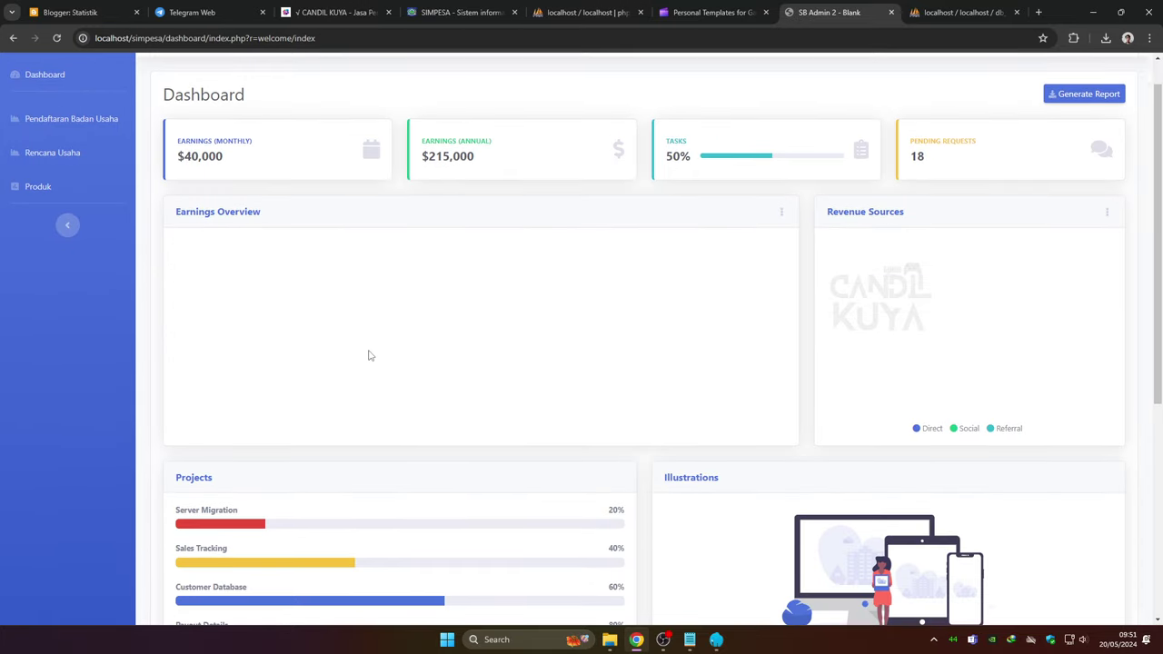
scroll(372, 363, "up", 5)
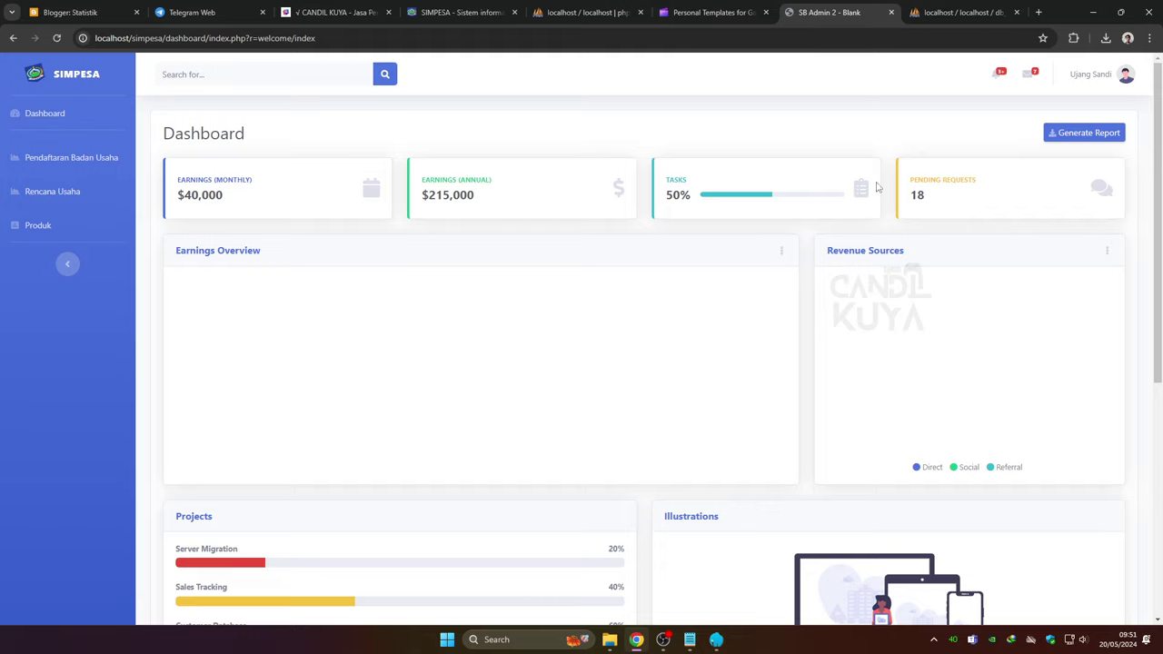
left_click(1123, 78)
left_click(1073, 171)
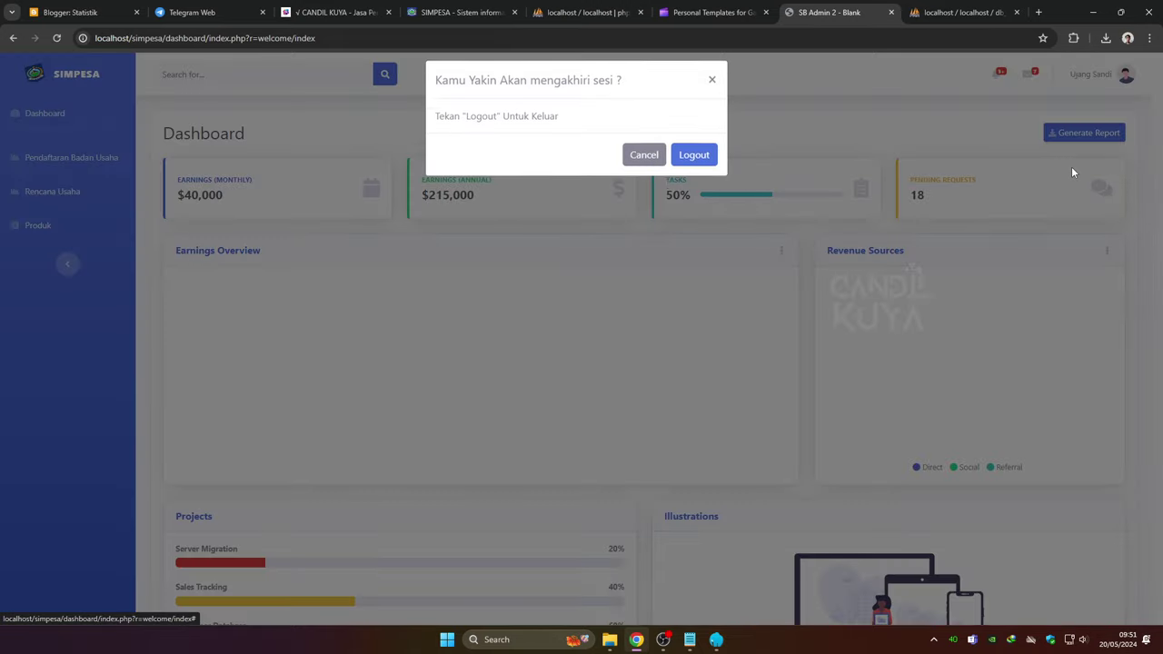
left_click(694, 156)
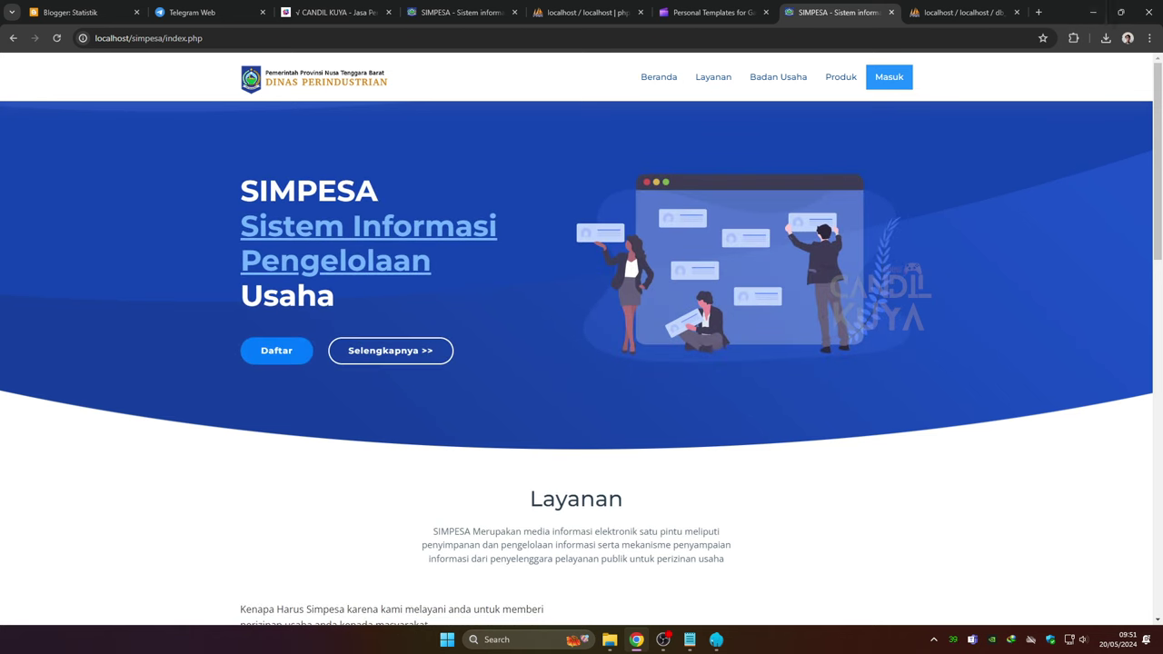
left_click(1093, 12)
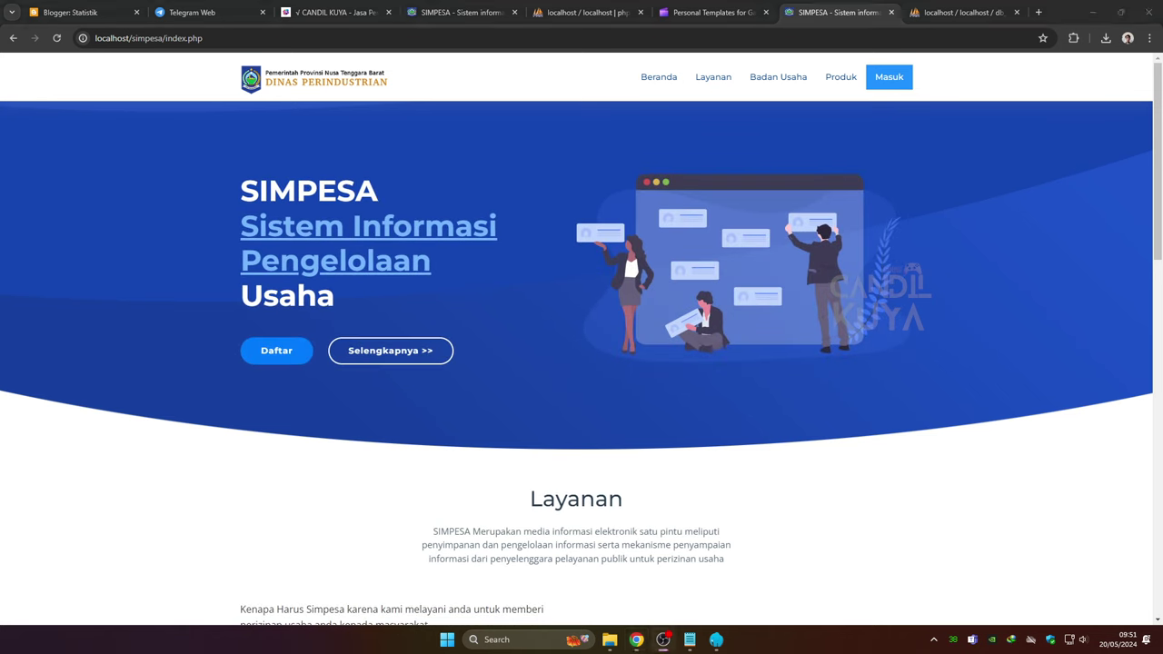